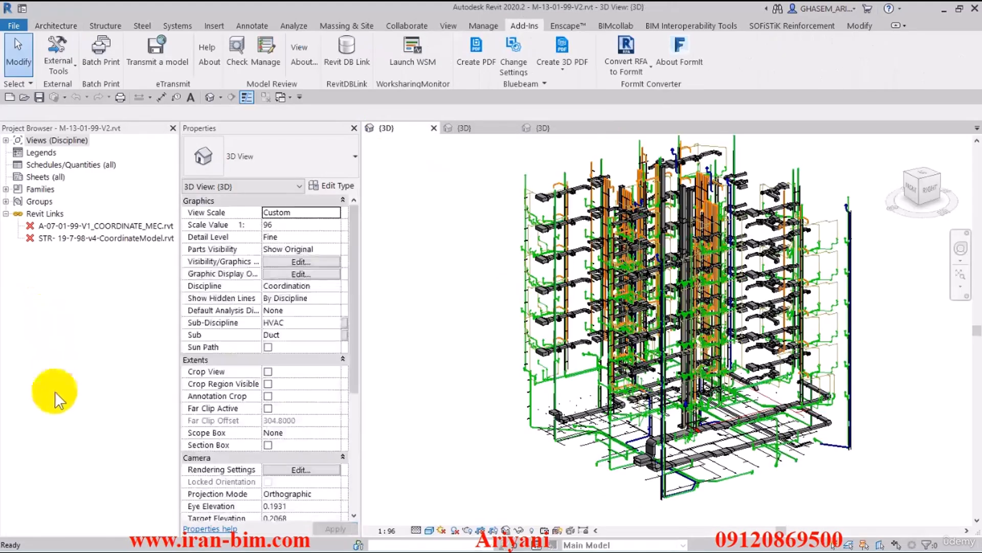
Step: Open the linked architectural model from the Revit links and switch to the structural model's 3D view
right_click(65, 227)
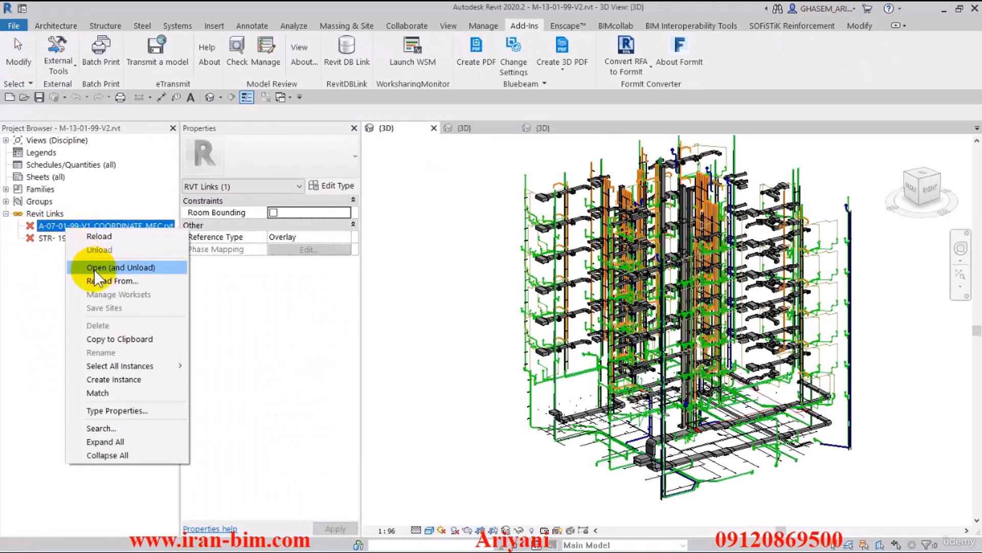
click(110, 270)
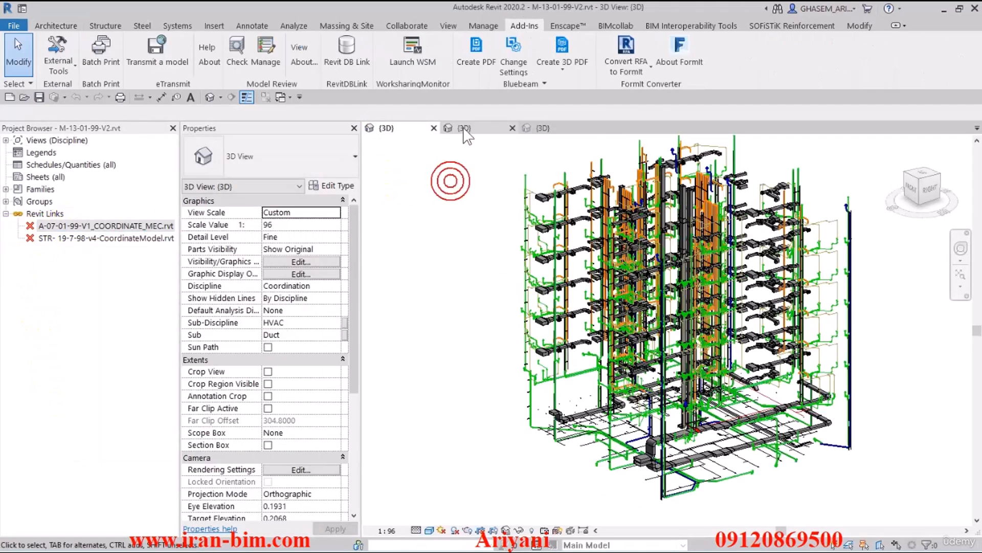
click(550, 127)
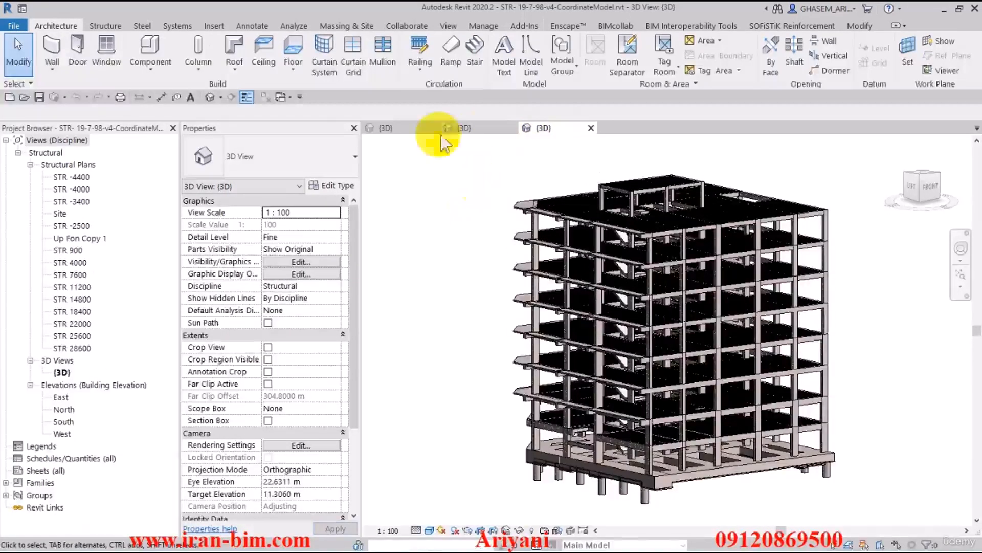
Step: Launch Navisworks Manage 2020 from the desktop and close the Clash Detective window
double_click(721, 15)
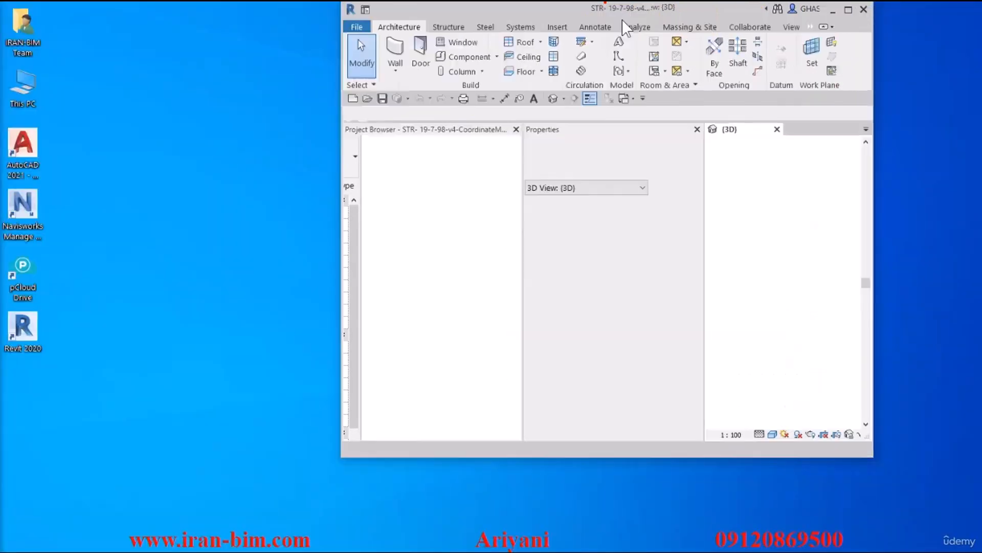
click(23, 214)
double_click(24, 216)
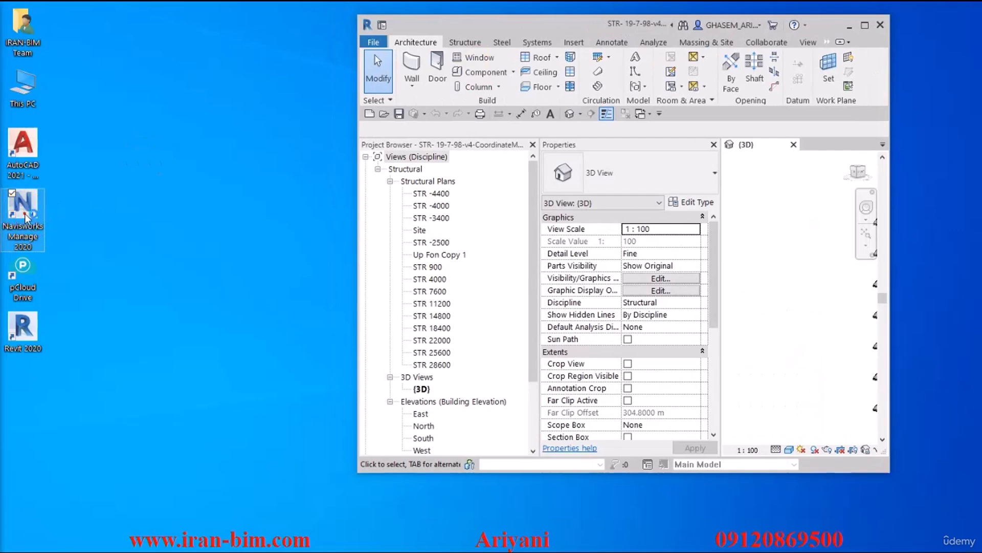
drag(619, 27, 600, 1)
click(174, 221)
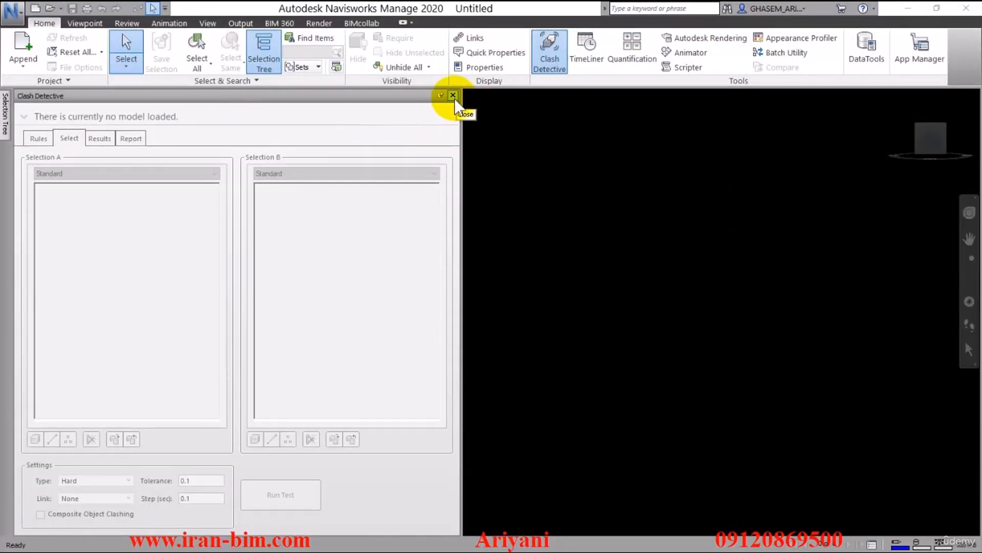
click(548, 60)
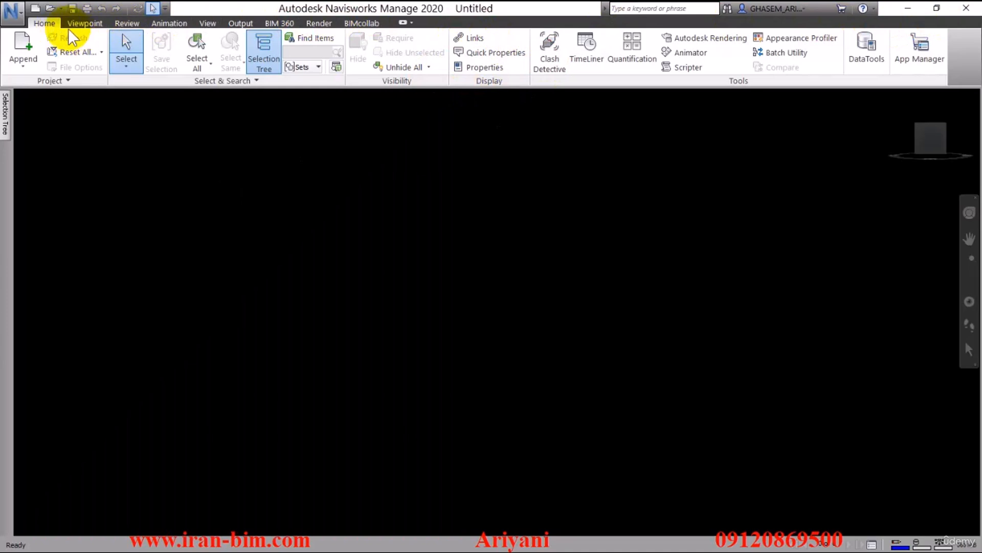
Step: Open STR- 19-7-98-v4-CoordinateModel.nwc from the Navisworks folder, filtering by Navisworks Cache (*.nwc) file type
click(49, 9)
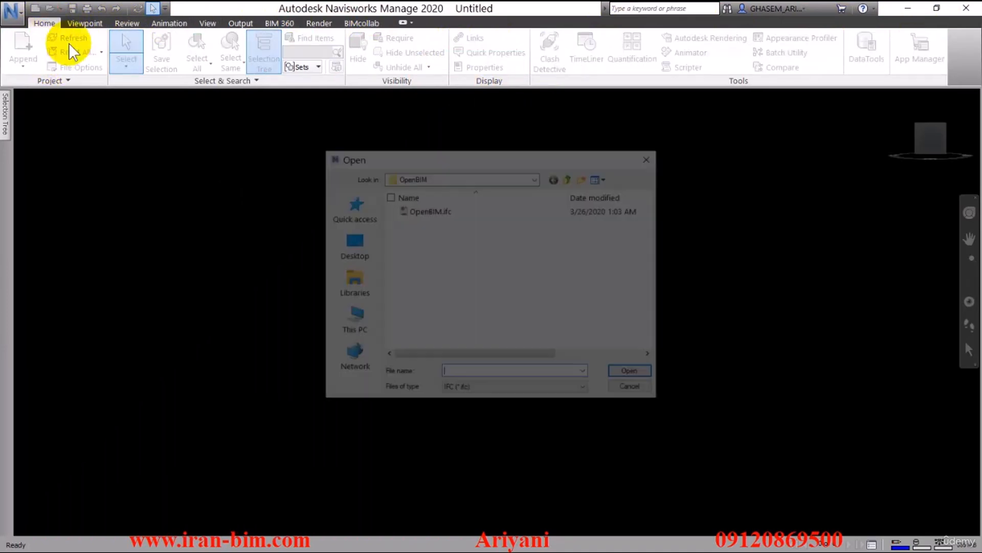
right_click(477, 374)
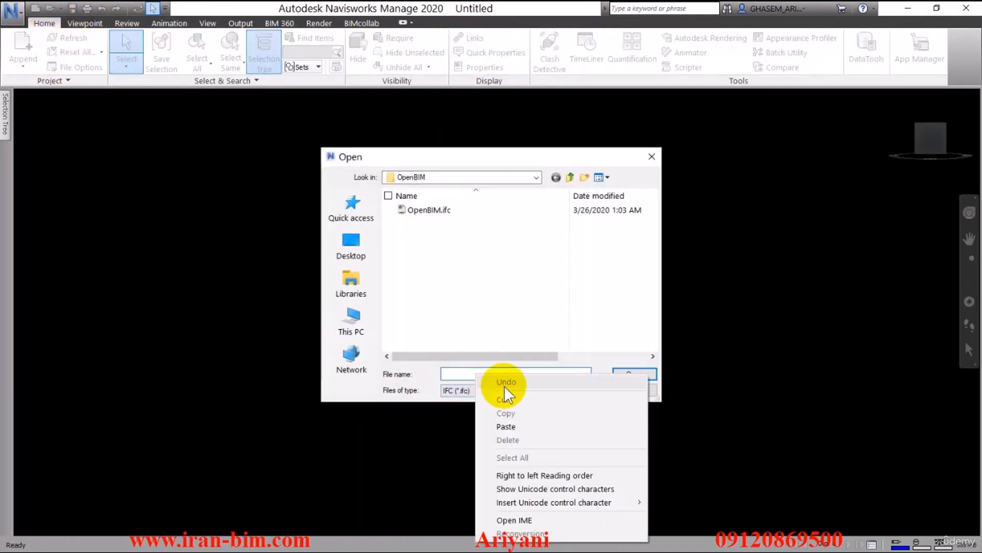
click(506, 426)
click(626, 374)
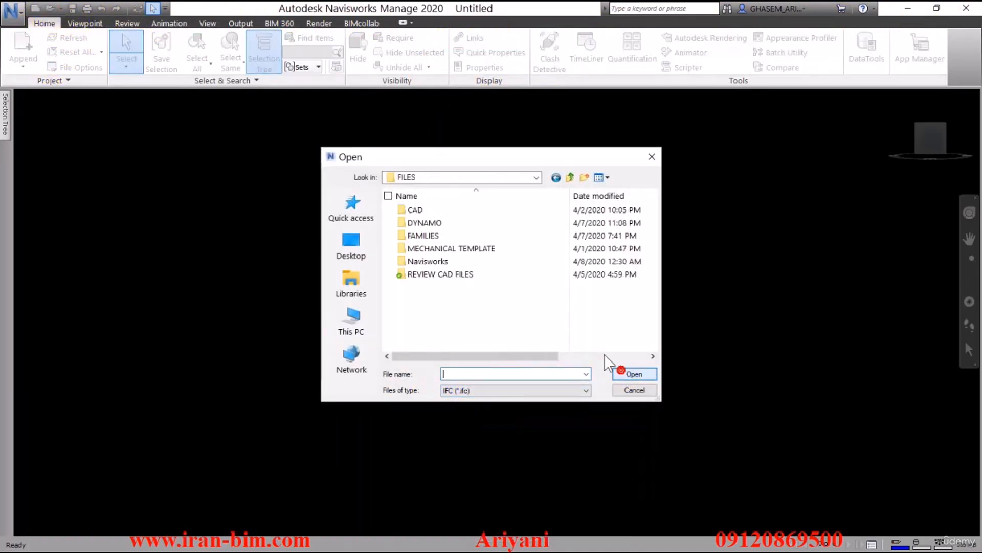
double_click(428, 261)
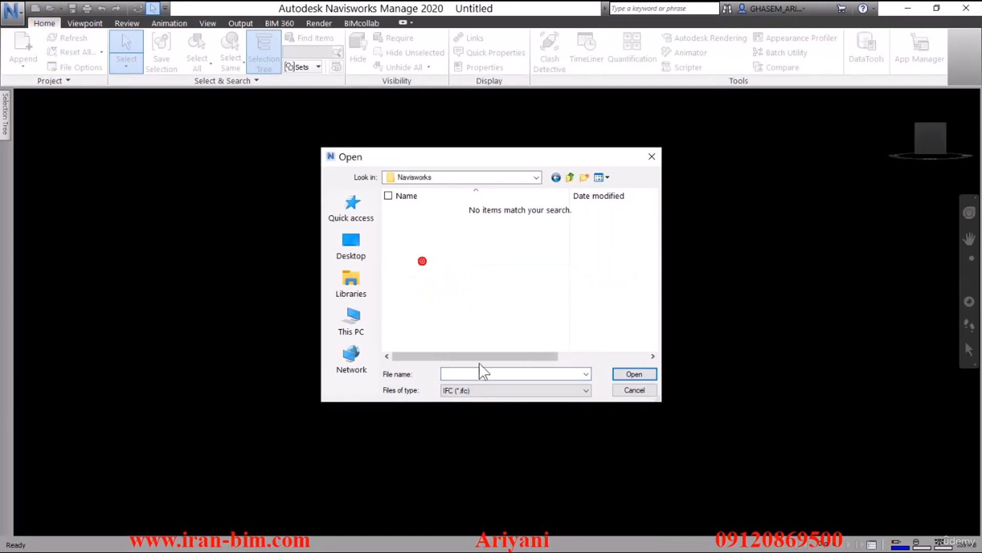
click(485, 397)
scroll(482, 392, up, 1)
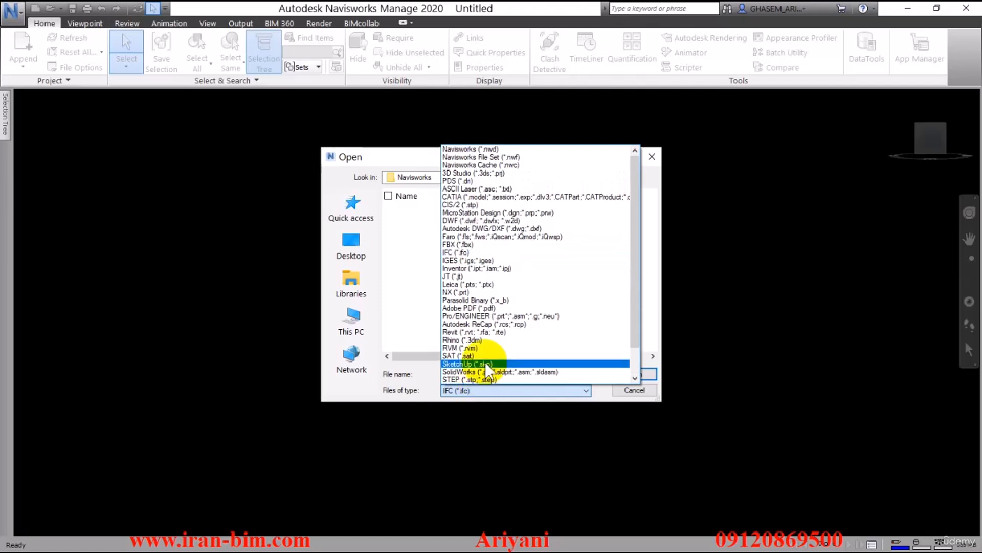
click(503, 166)
click(435, 210)
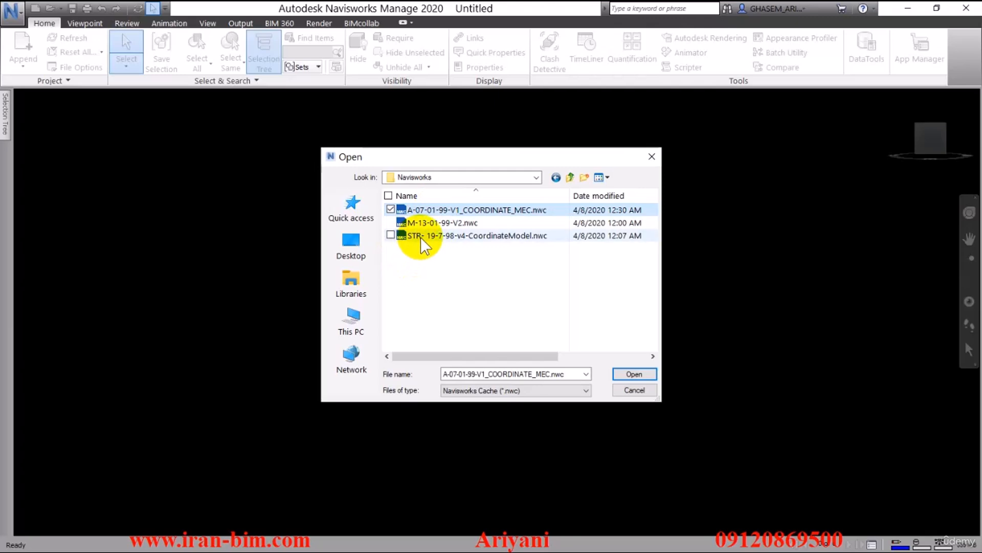
click(421, 236)
click(641, 374)
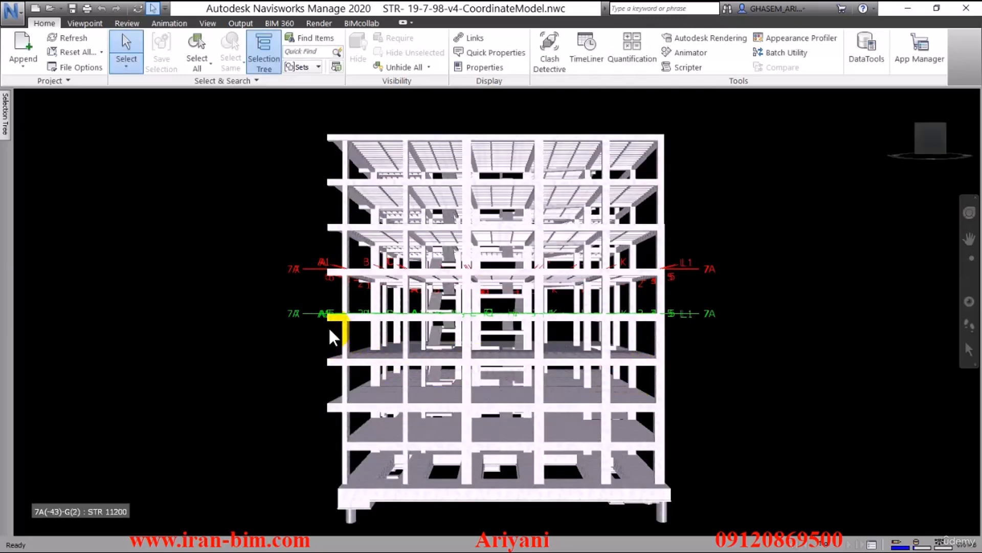
Step: Switch the render mode of the structural model to Shaded
shift+middle_drag(330, 330, 442, 330)
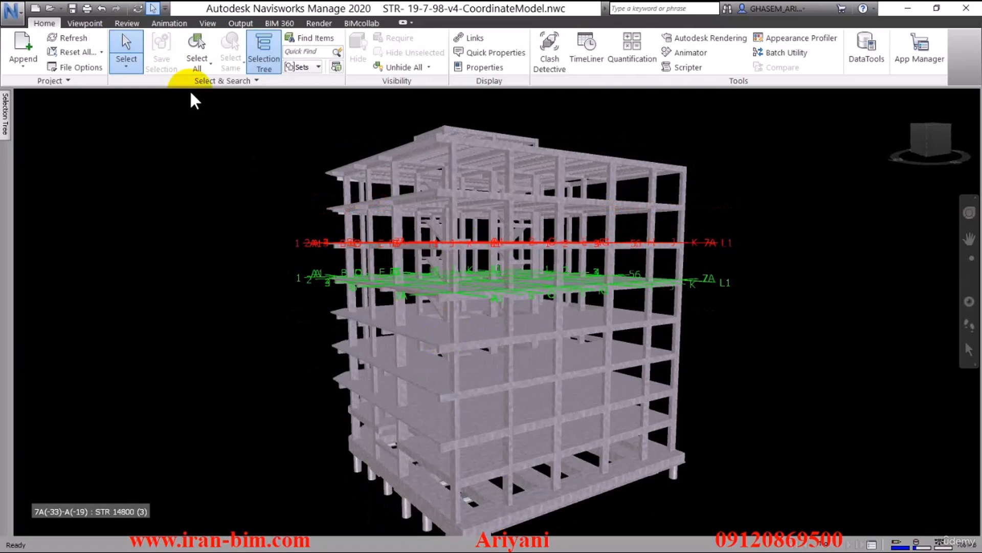
click(85, 24)
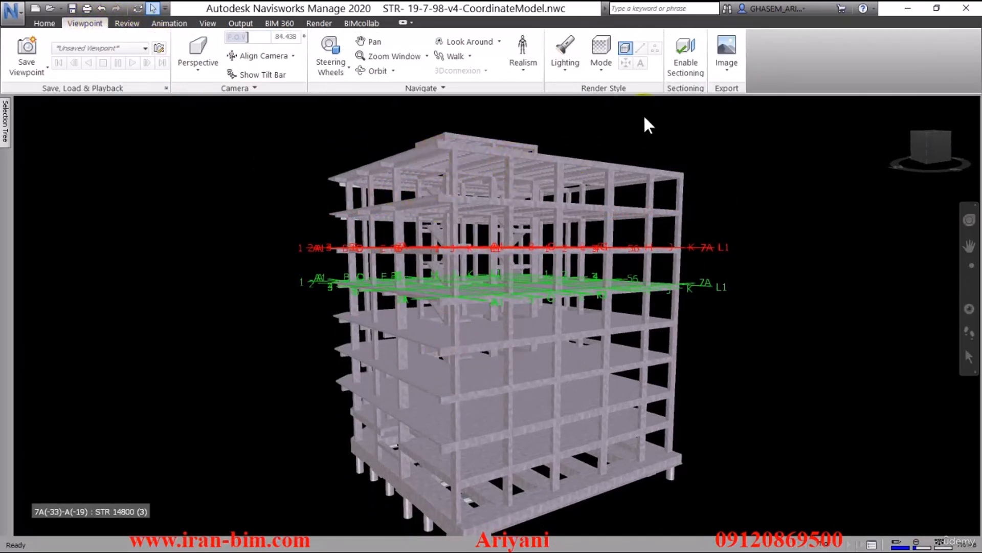
click(566, 59)
click(600, 59)
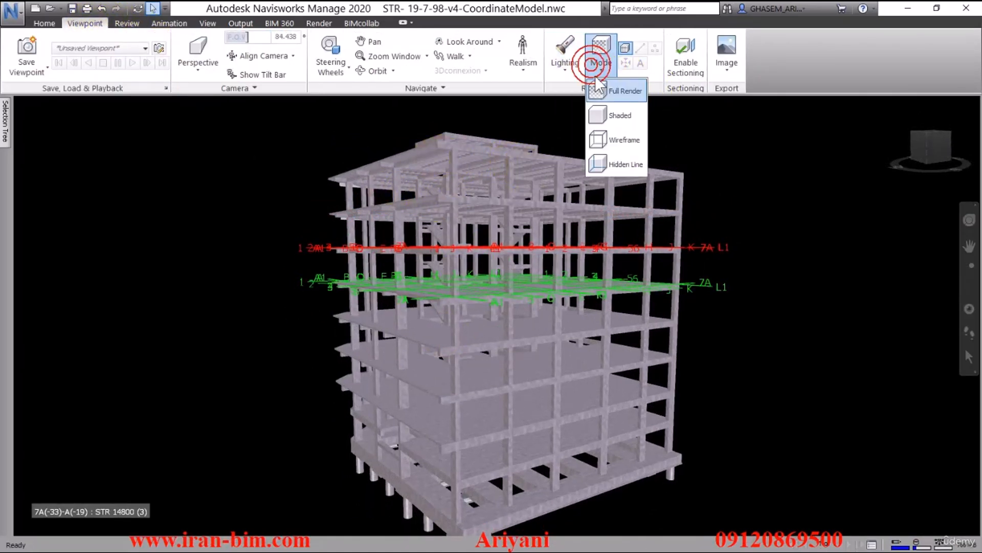
click(612, 114)
scroll(548, 263, up, 4)
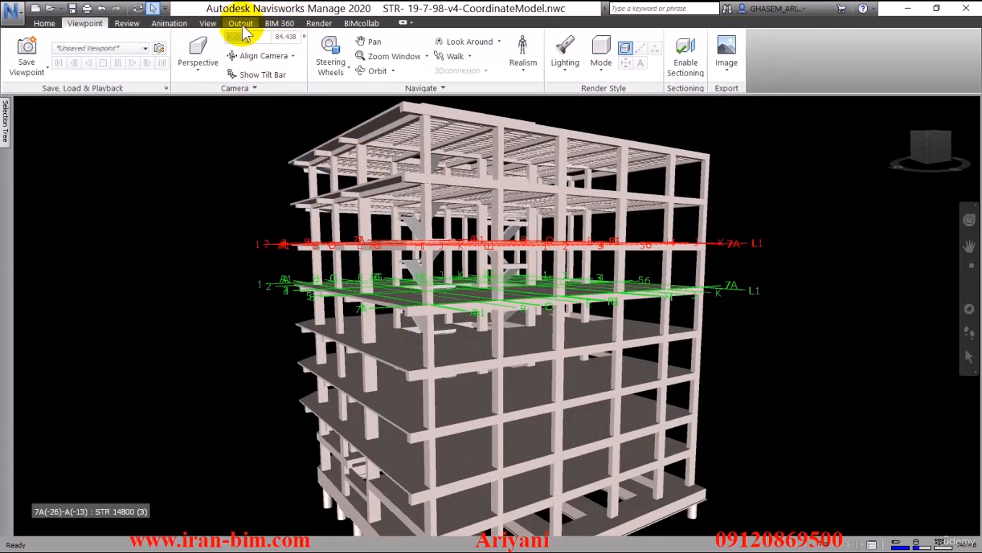
Step: Turn off the grid display in the view
click(242, 24)
click(214, 24)
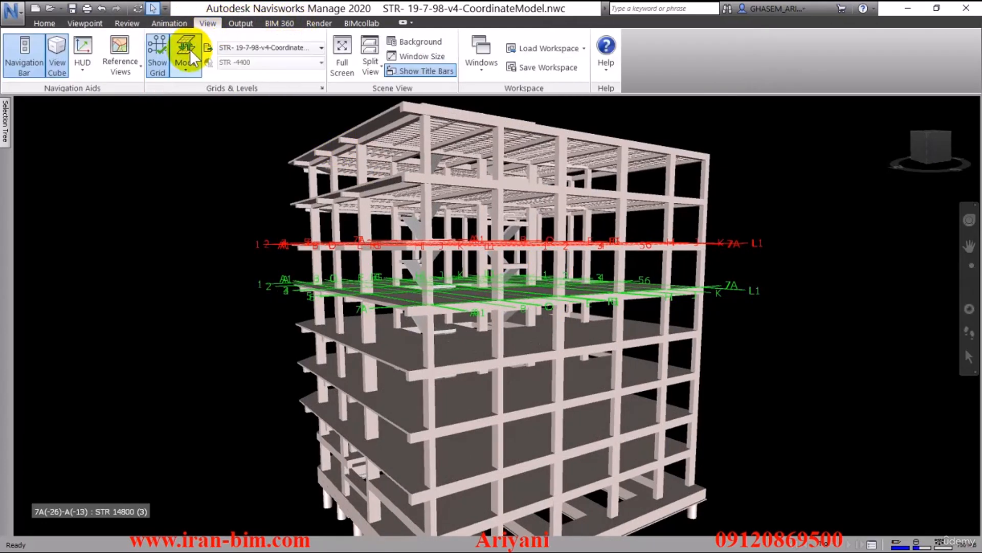
click(163, 60)
middle_drag(180, 180, 383, 272)
click(46, 23)
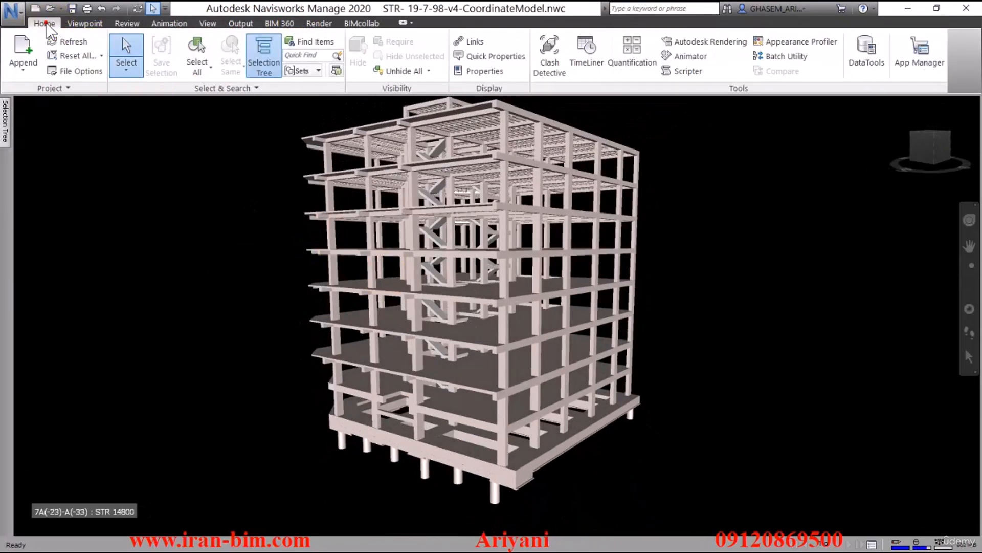
Step: Append the architectural model A-07-01-99-V1_COORDINATE_MEC.nwc to the scene
click(28, 45)
click(448, 211)
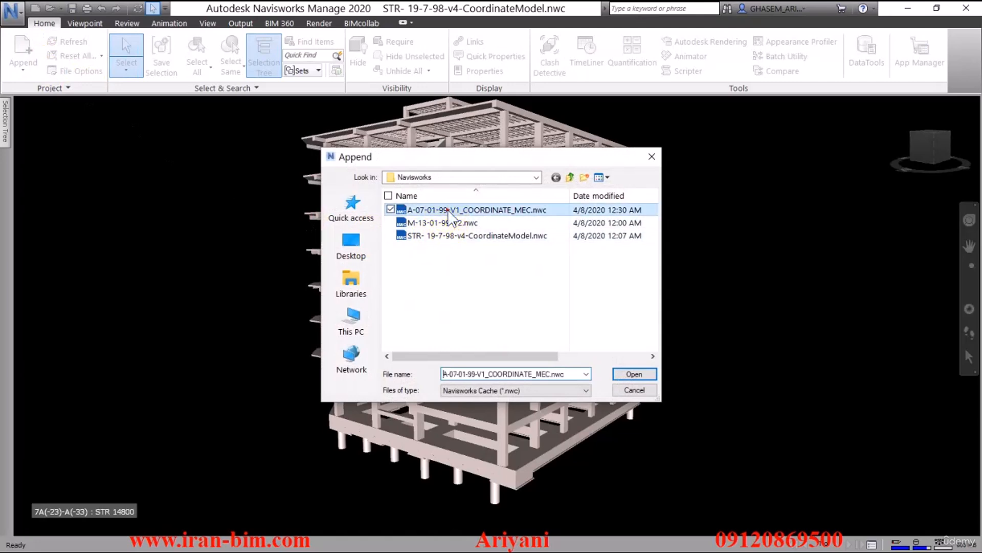
click(617, 374)
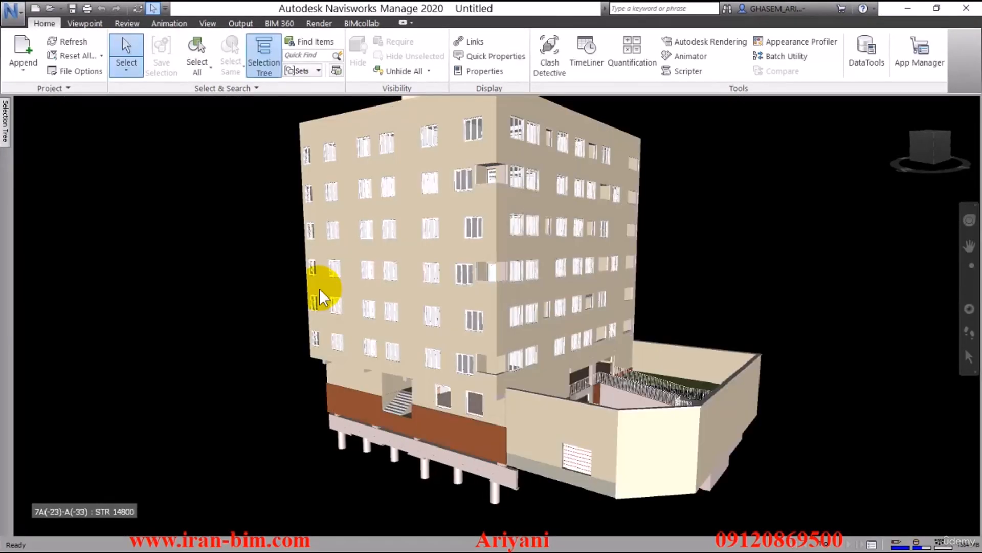
Step: Append the mechanical model M-13-01-99-V2.nwc to the scene
click(25, 42)
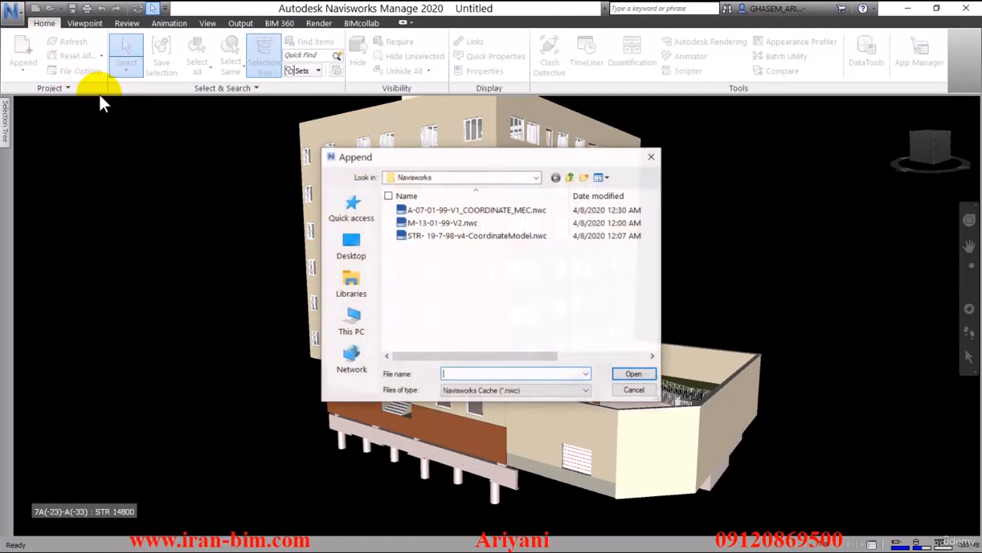
click(432, 225)
click(627, 372)
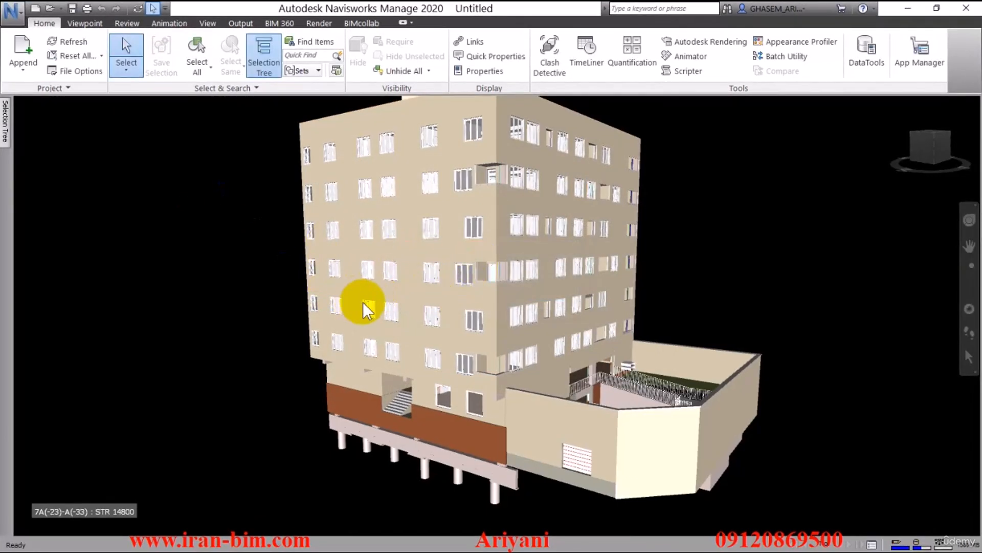
Step: Open the Selection Tree panel and set its display to Standard
shift+middle_drag(625, 310, 590, 319)
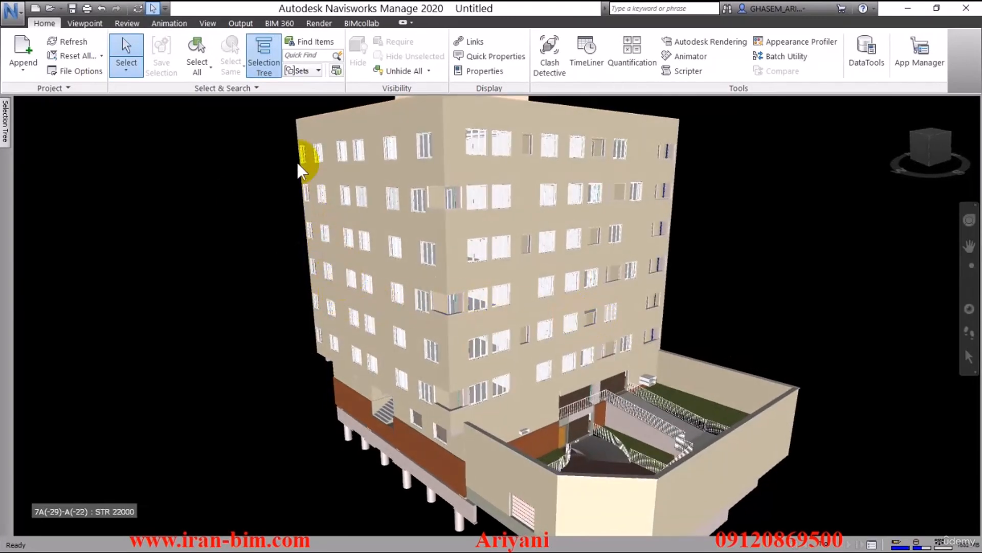
click(268, 57)
shift+middle_drag(285, 230, 297, 190)
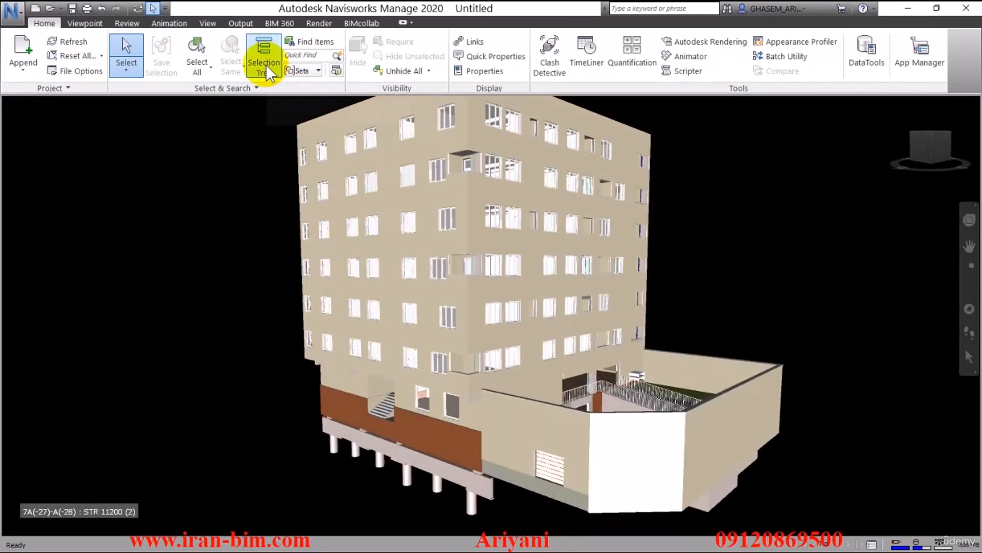
click(264, 60)
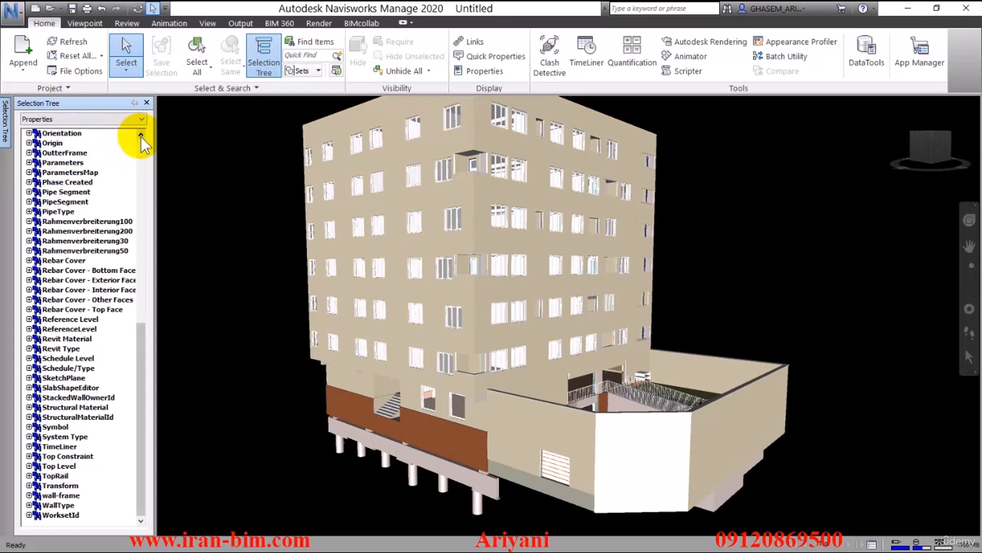
click(135, 104)
scroll(90, 210, up, 13)
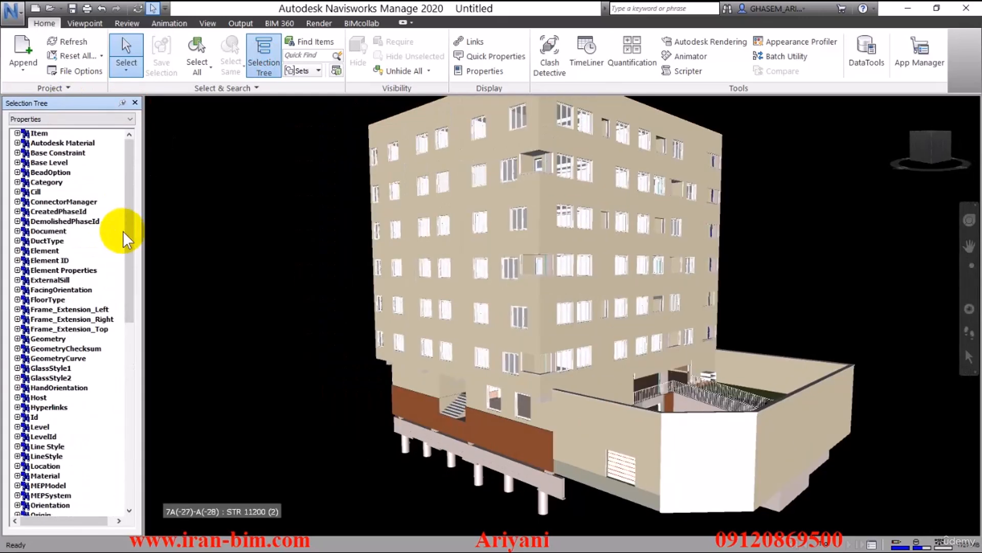
click(77, 121)
click(51, 129)
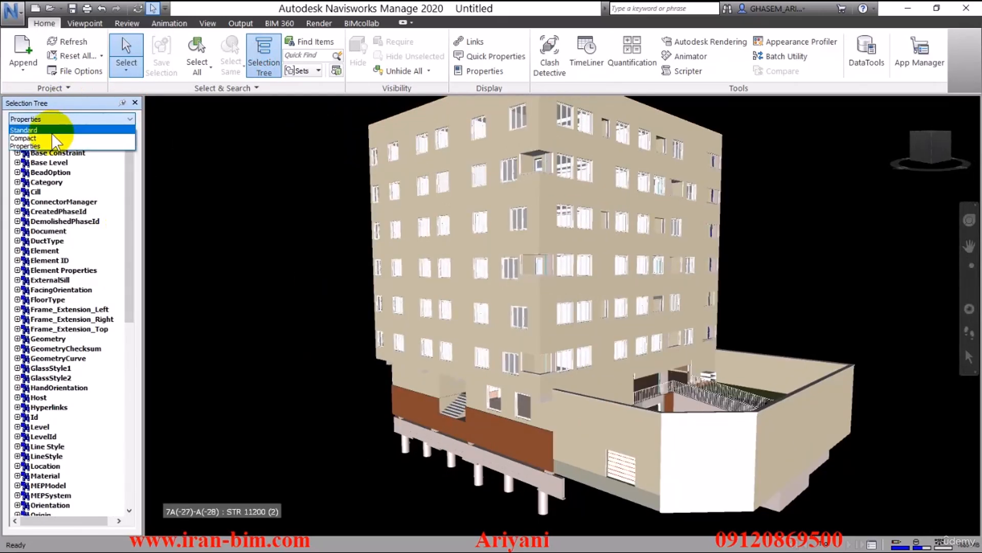
click(59, 133)
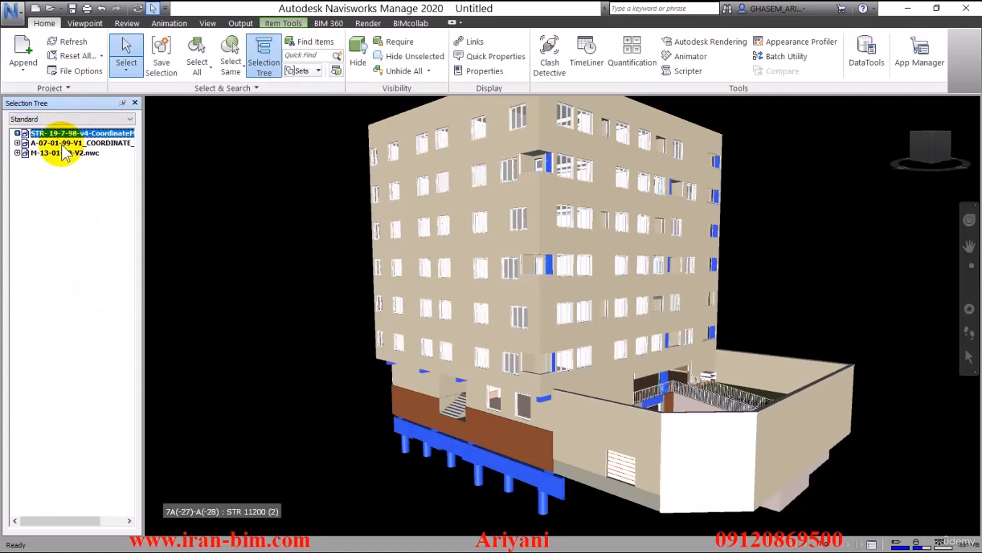
Step: Select the architectural model in the Selection Tree and hide it
click(61, 145)
click(62, 152)
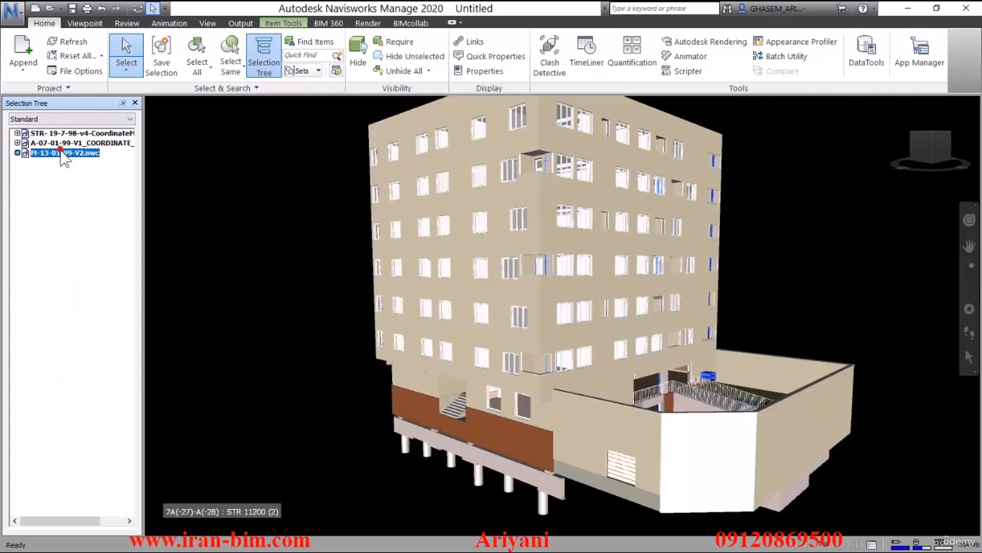
click(63, 142)
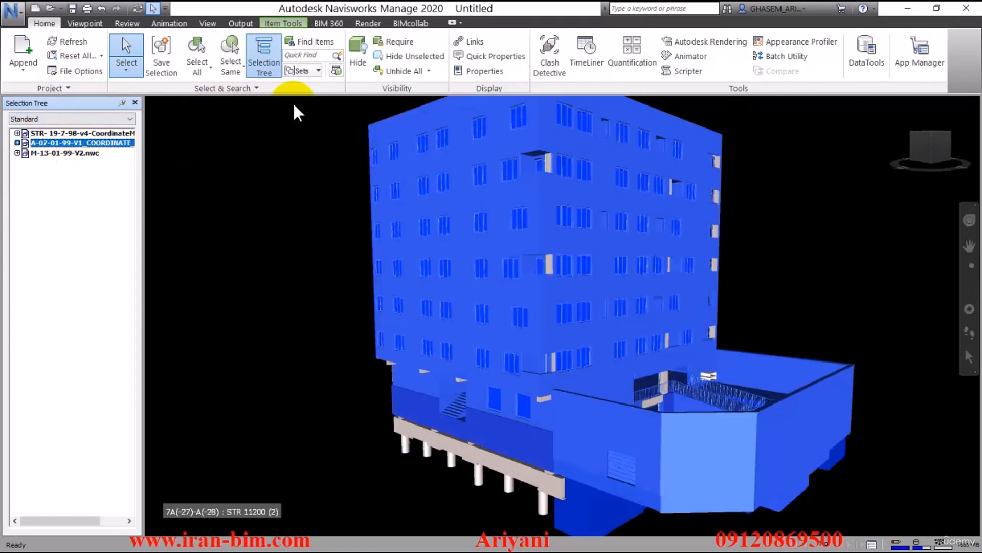
click(358, 54)
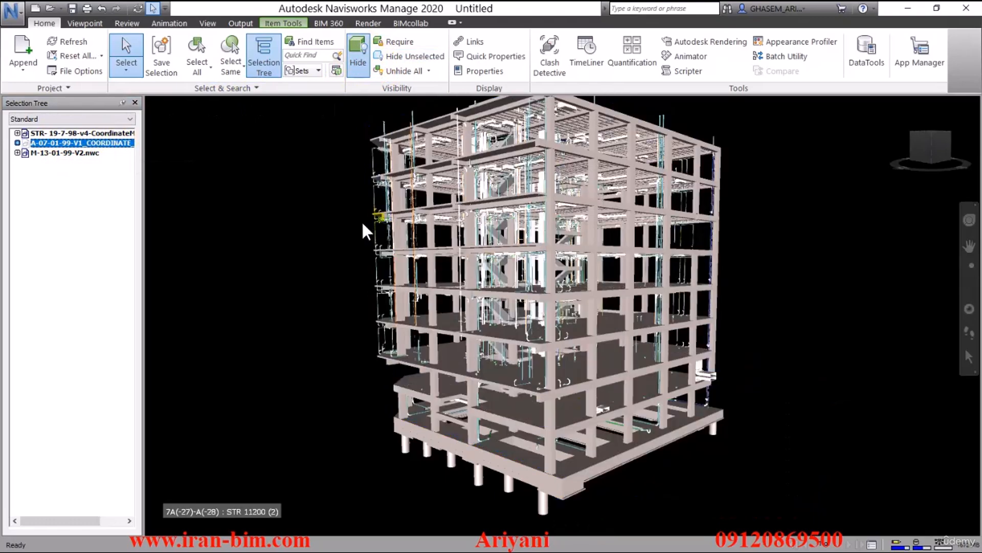
Step: Inspect the combined structural and mechanical models up close
click(345, 264)
shift+middle_drag(346, 265, 316, 287)
scroll(527, 276, up, 5)
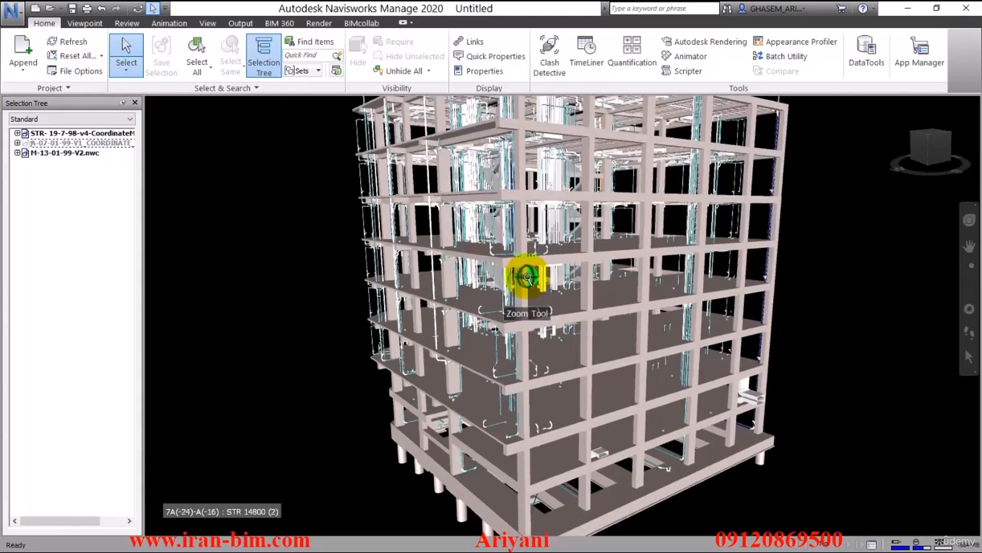
scroll(516, 323, up, 3)
shift+middle_drag(584, 335, 618, 348)
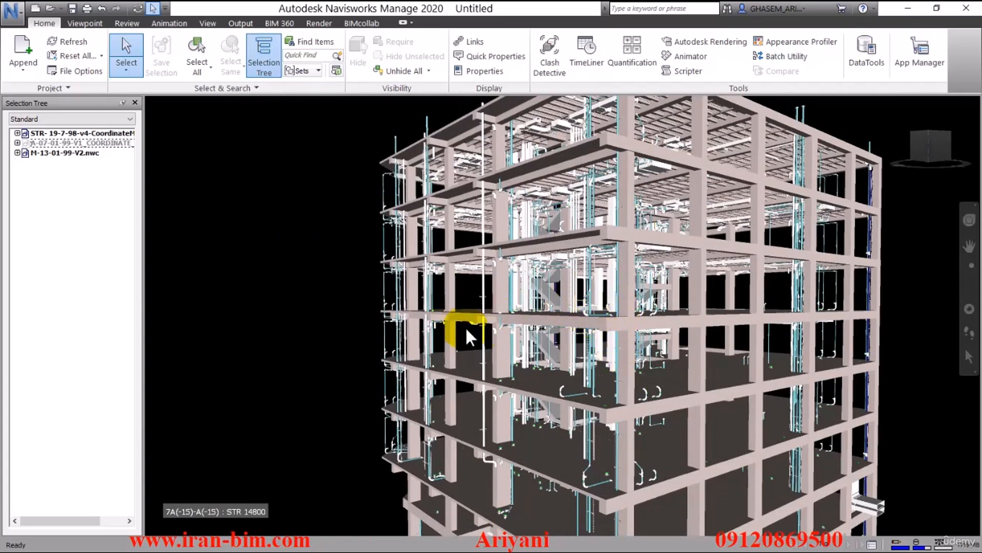
Step: Open Clash Detective, add a new clash test and name it str and mech
mouse_move(465, 326)
shift+middle_down()
mouse_move(463, 339)
mouse_move(447, 330)
mouse_move(461, 324)
mouse_move(526, 162)
shift+middle_up()
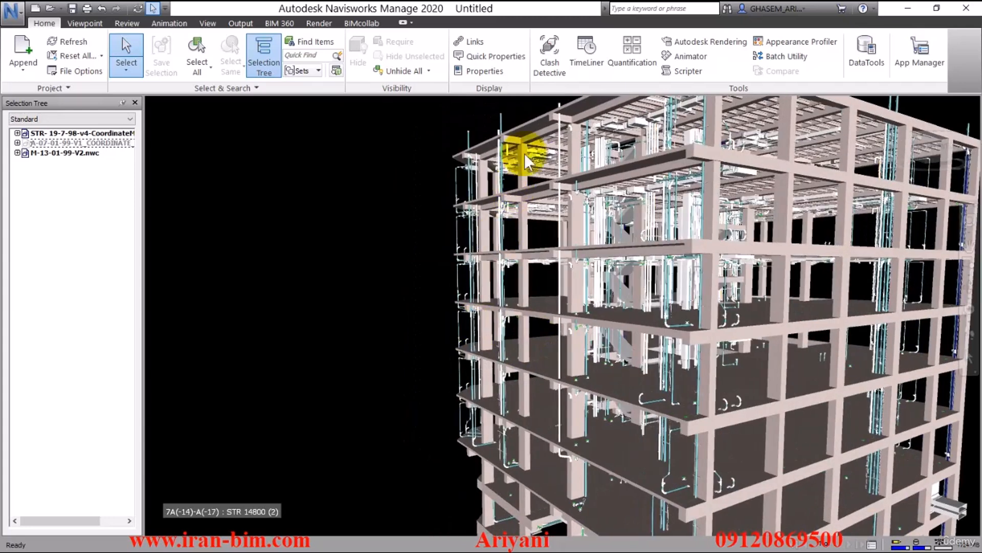
click(557, 60)
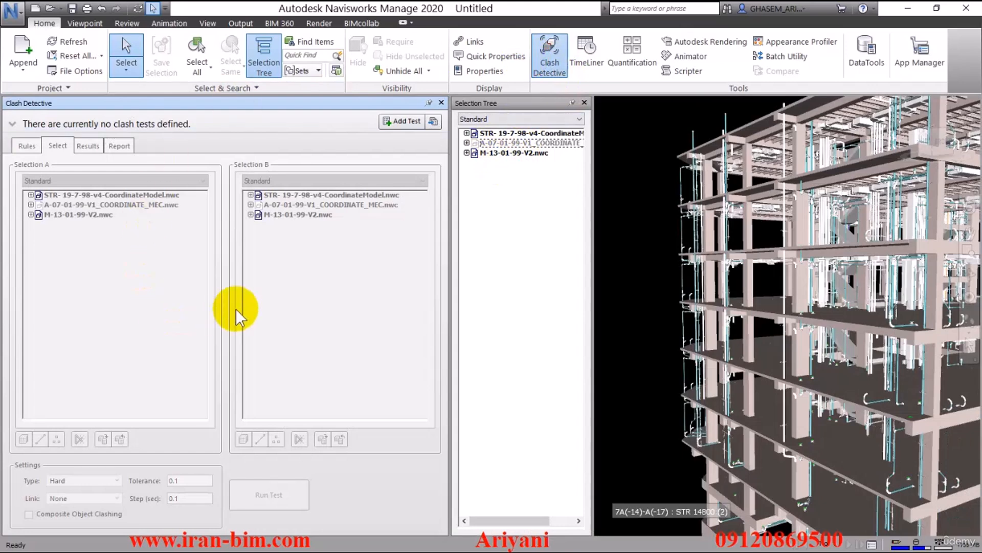
click(400, 120)
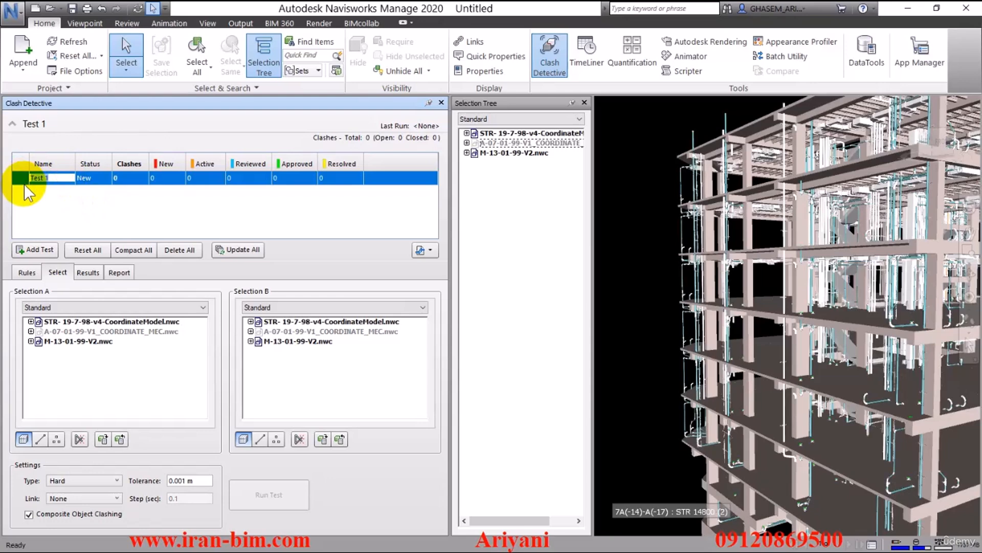
text(str and mech)
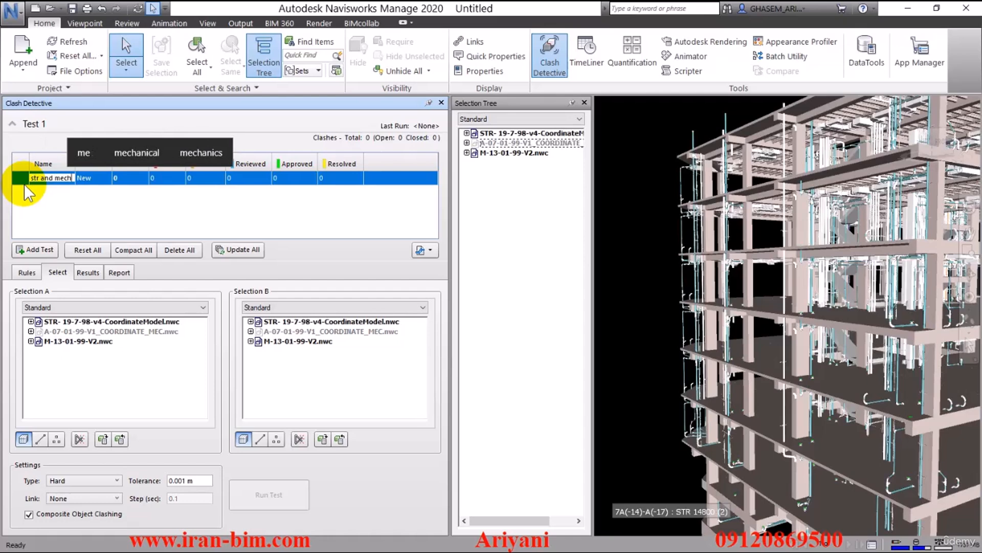
key(Return)
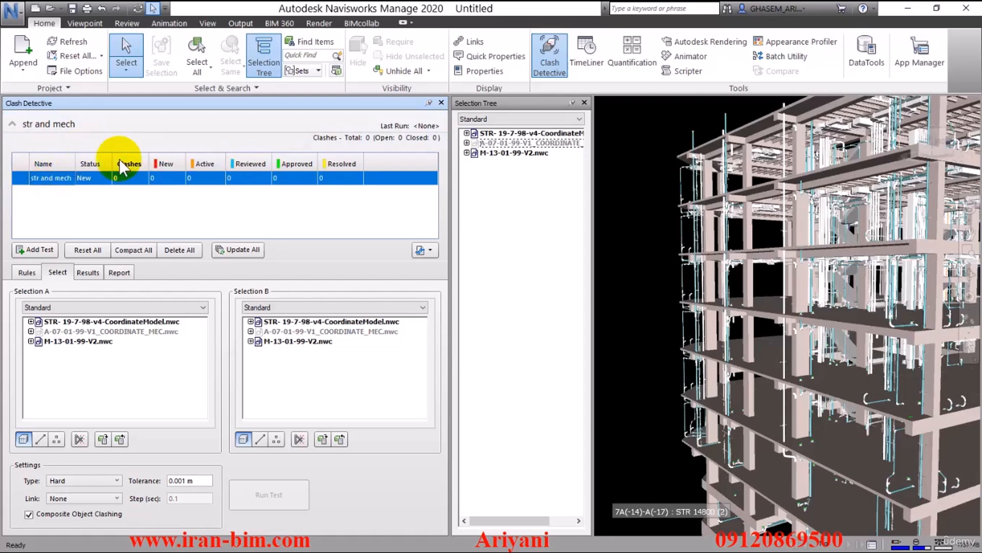
Step: Set the structural model as Selection A and the mechanical model M-13-01-99-V2.nwc as Selection B
click(66, 341)
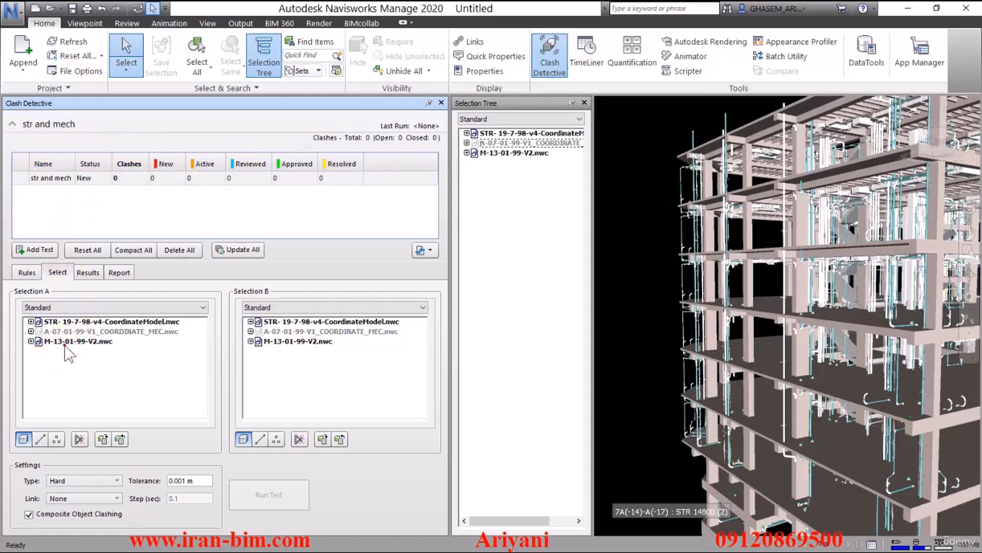
click(72, 322)
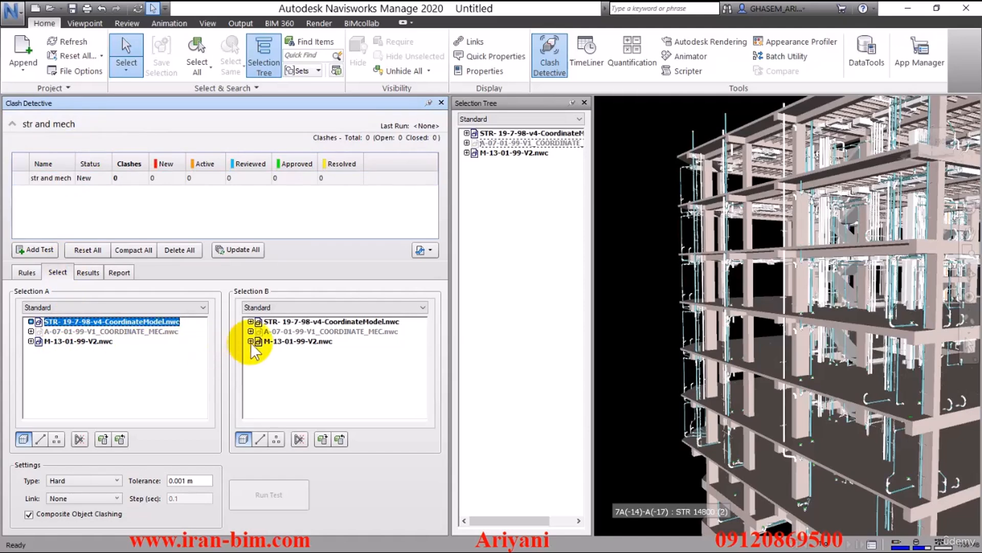
click(269, 341)
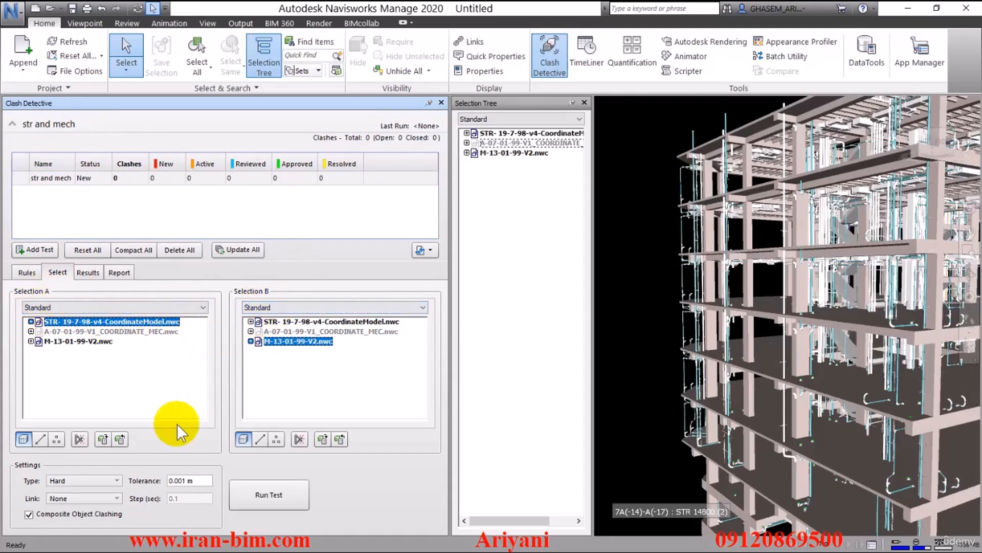
Step: Set the clash tolerance to 0.02 and run the clash test
click(203, 480)
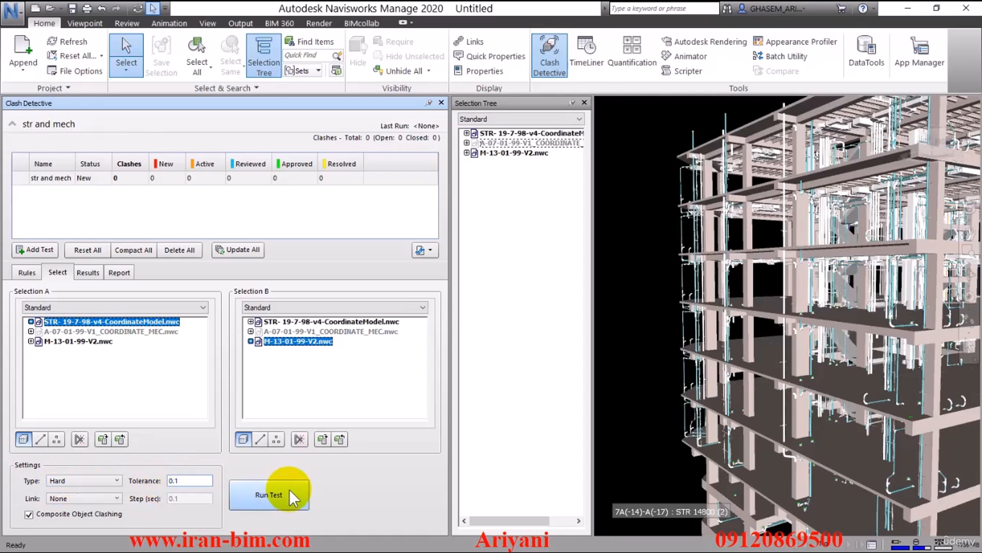
text(0.)
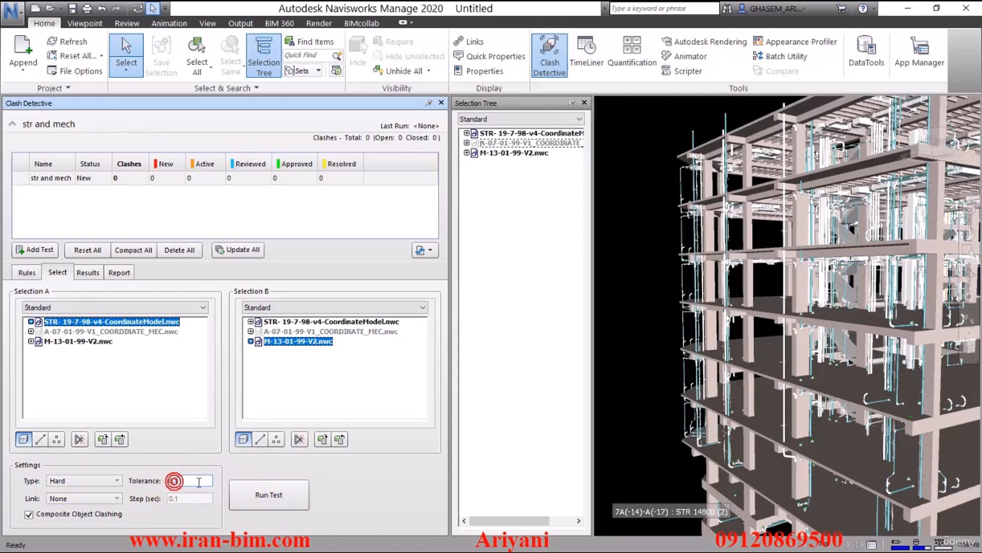
text(05)
key(BackSpace)
key(BackSpace)
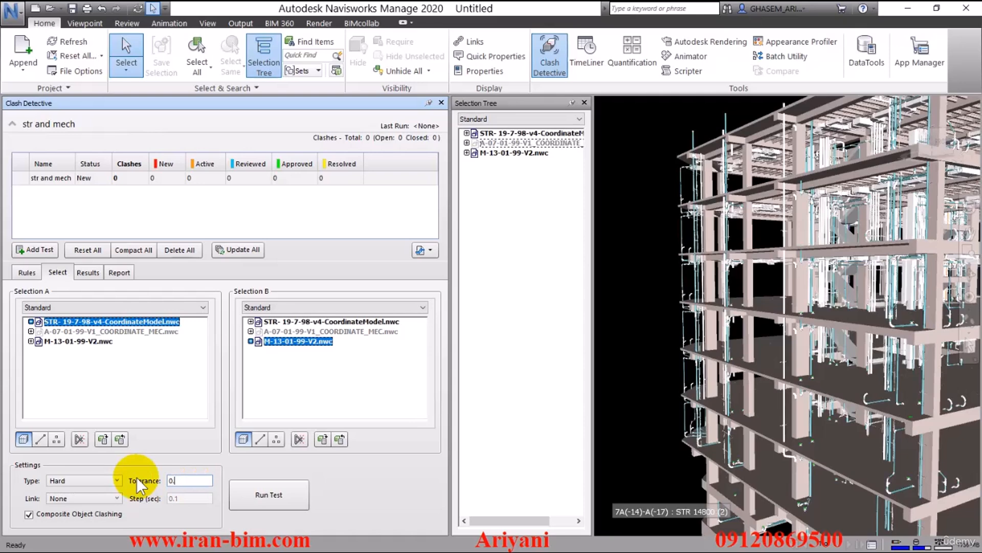
text(02)
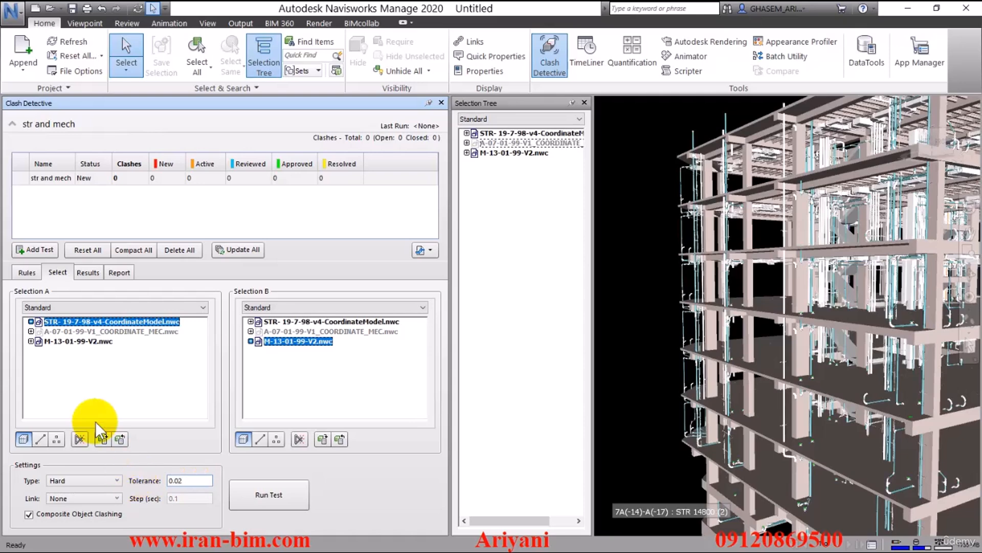
click(260, 494)
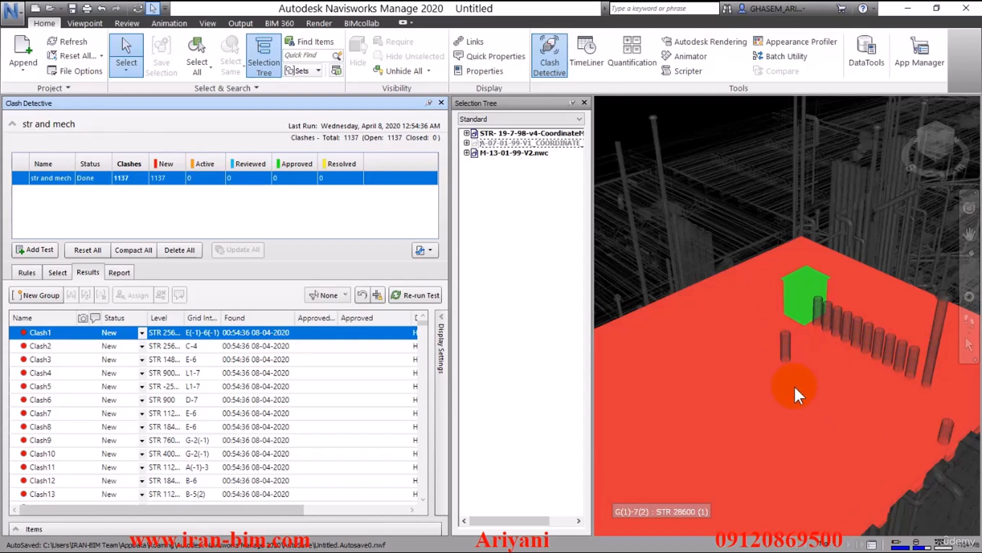
Step: Step through the first clash results and examine clash 4 closely in the view
click(36, 345)
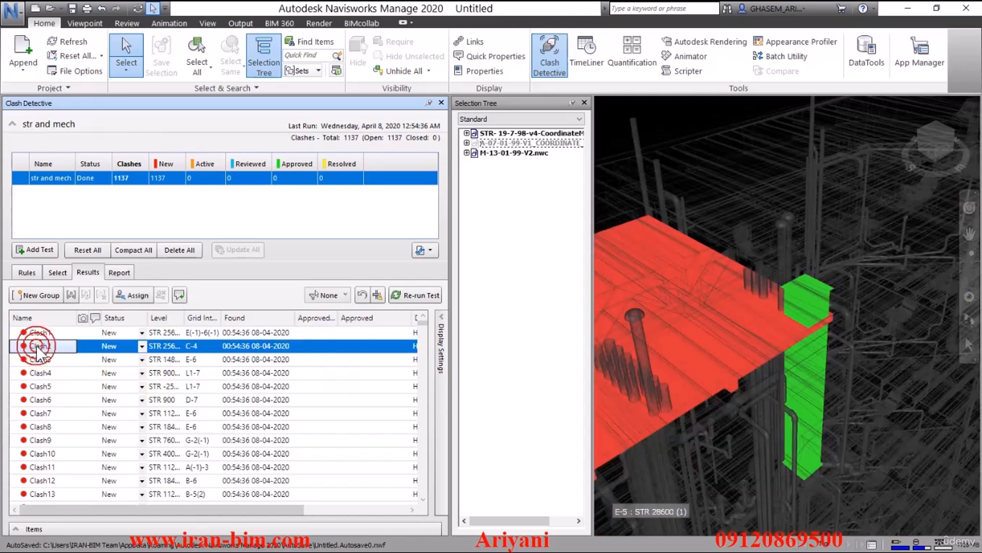
click(46, 359)
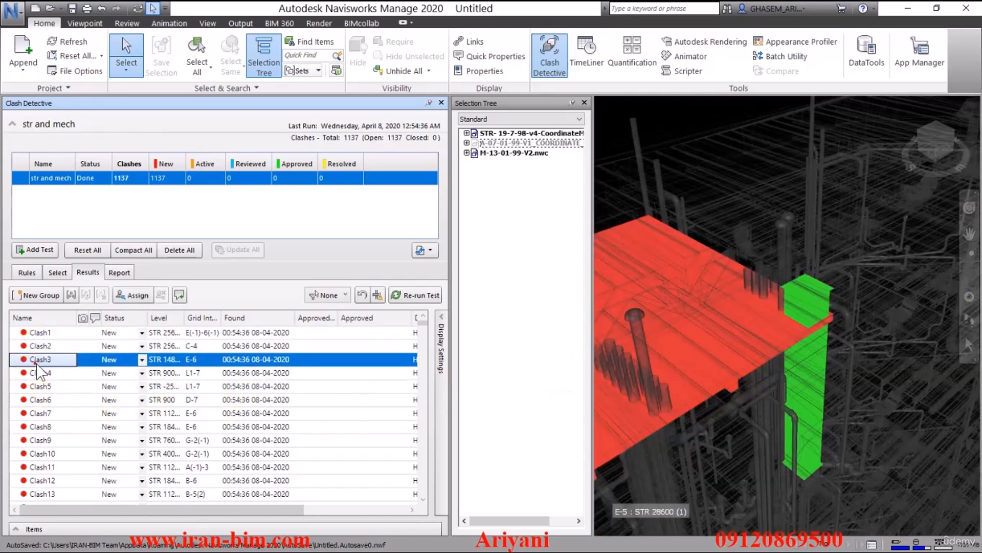
click(48, 372)
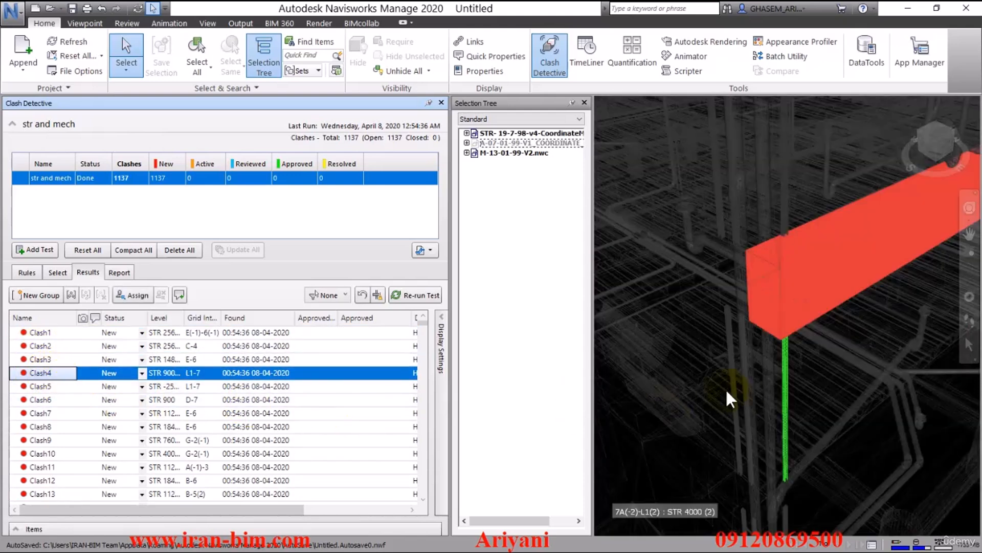
shift+middle_drag(738, 387, 774, 329)
shift+middle_drag(757, 348, 790, 358)
scroll(816, 364, up, 5)
middle_drag(760, 289, 780, 356)
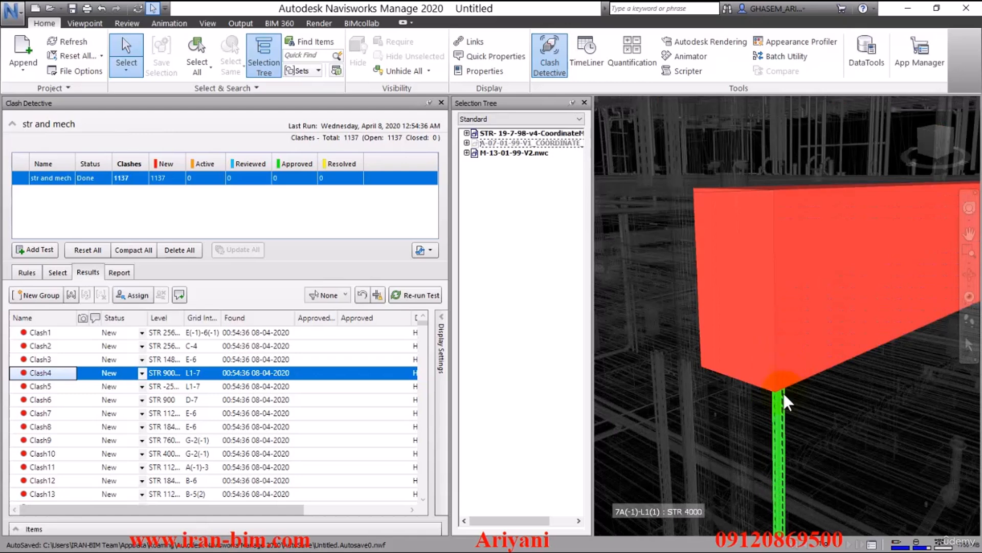
middle_drag(784, 394, 777, 367)
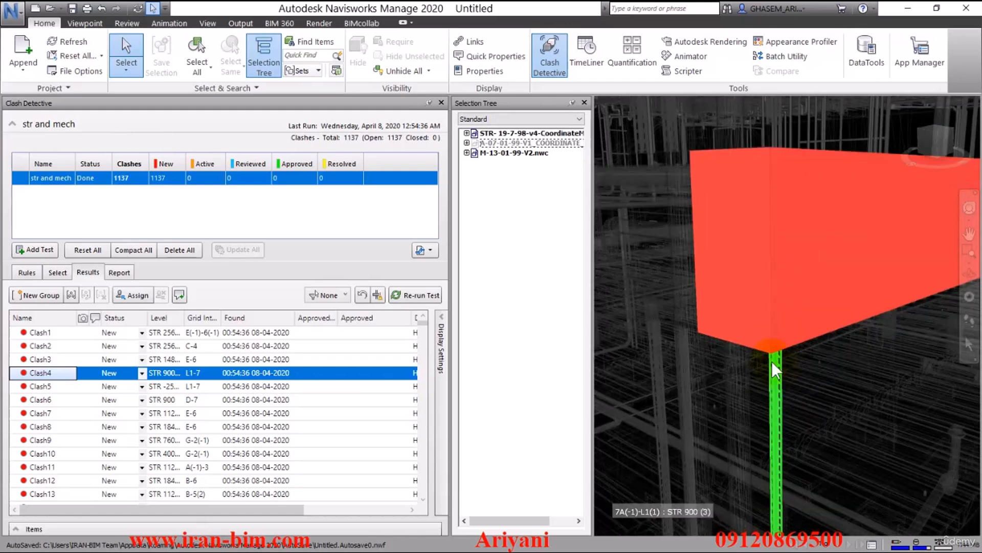
Step: Select a P-trap pipe fitting in the view and select all items of the same type
click(51, 275)
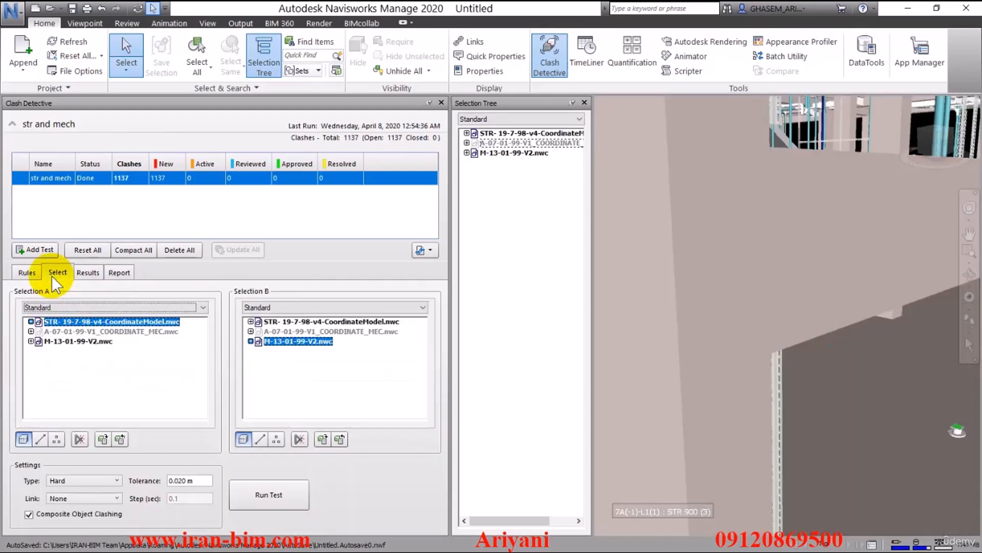
click(250, 341)
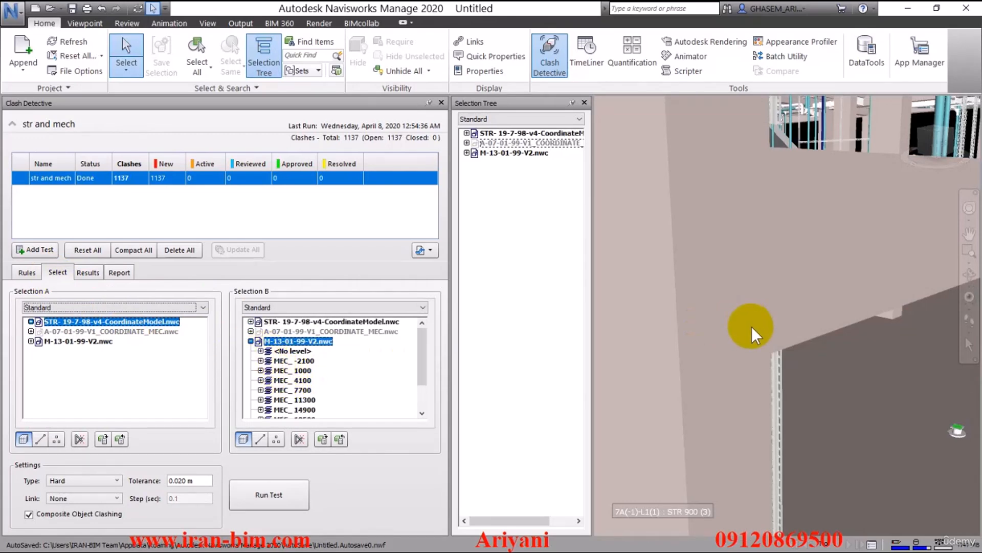
middle_drag(751, 326, 796, 287)
click(905, 217)
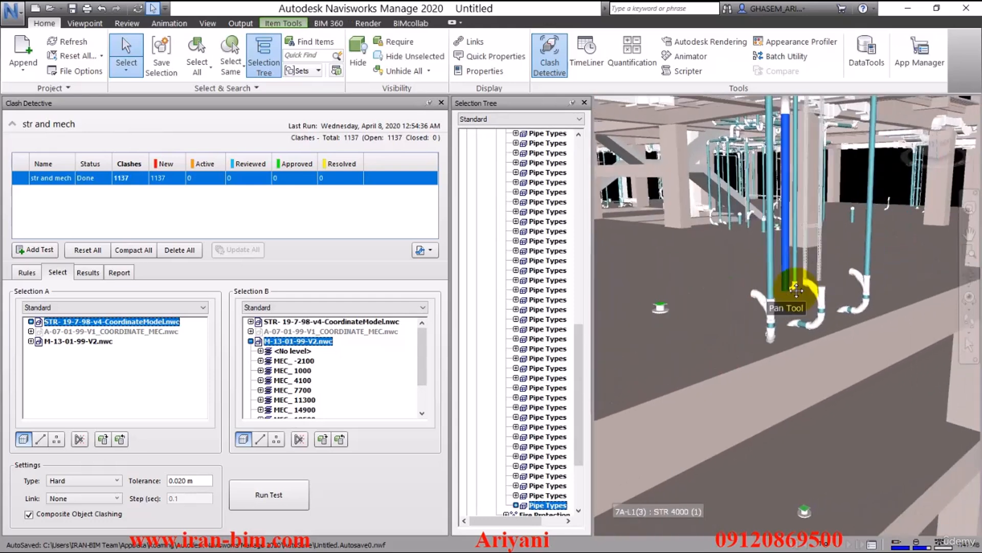
scroll(778, 330, up, 4)
click(770, 338)
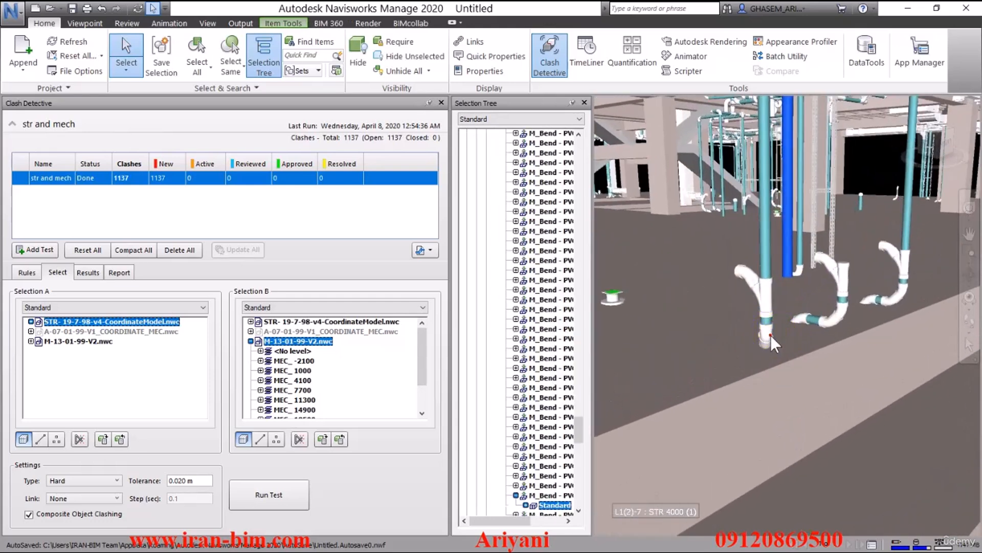
click(771, 306)
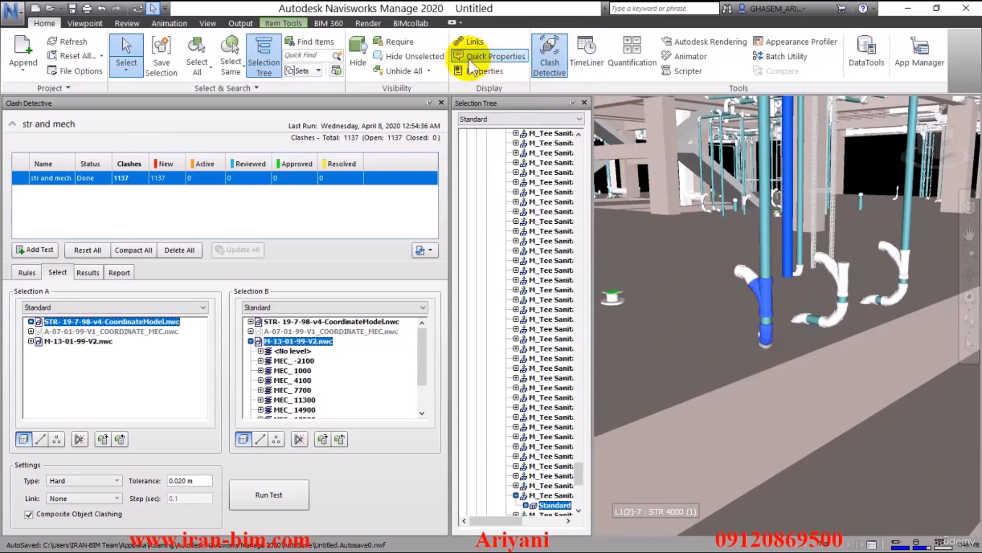
click(195, 63)
click(228, 66)
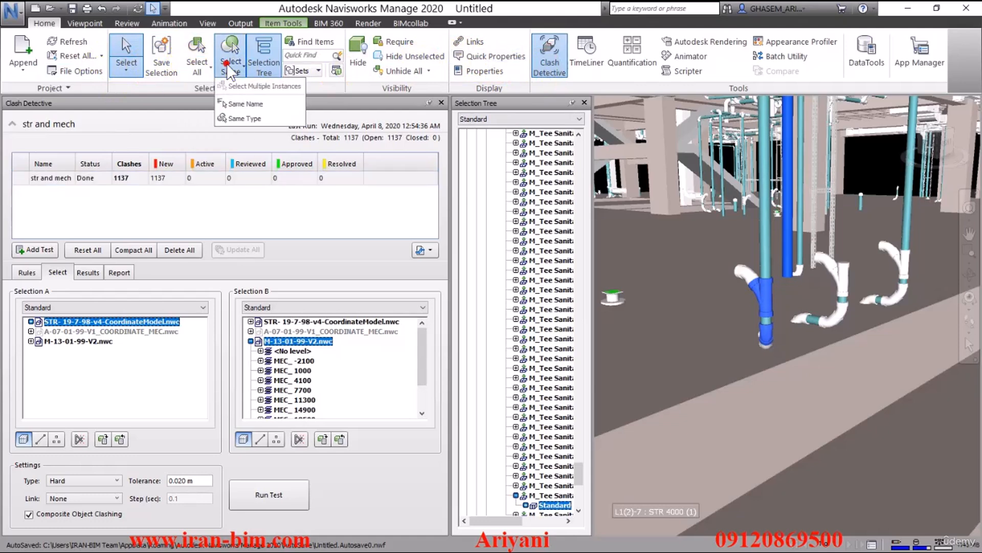
click(237, 118)
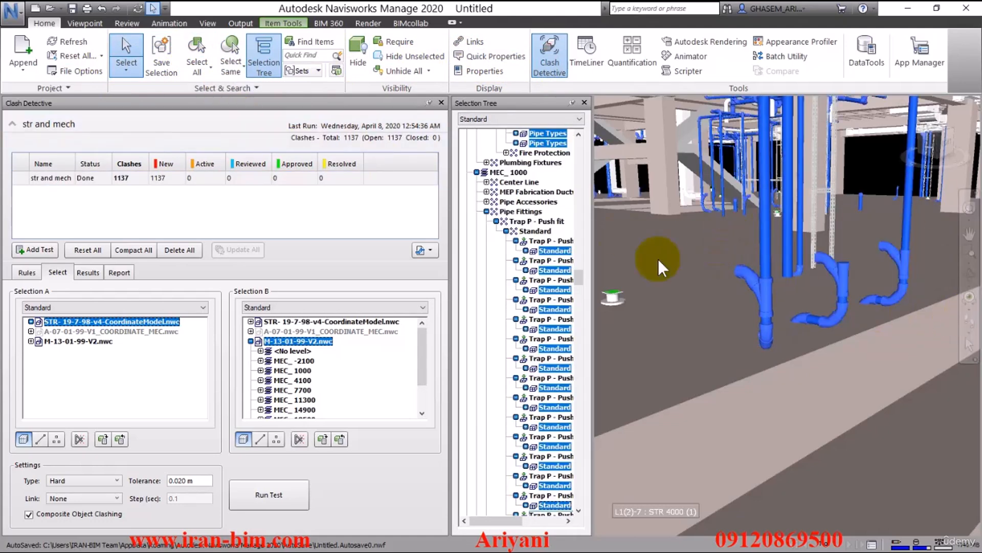
Step: Use the current selection of P-traps as Selection B and run the test again
click(321, 438)
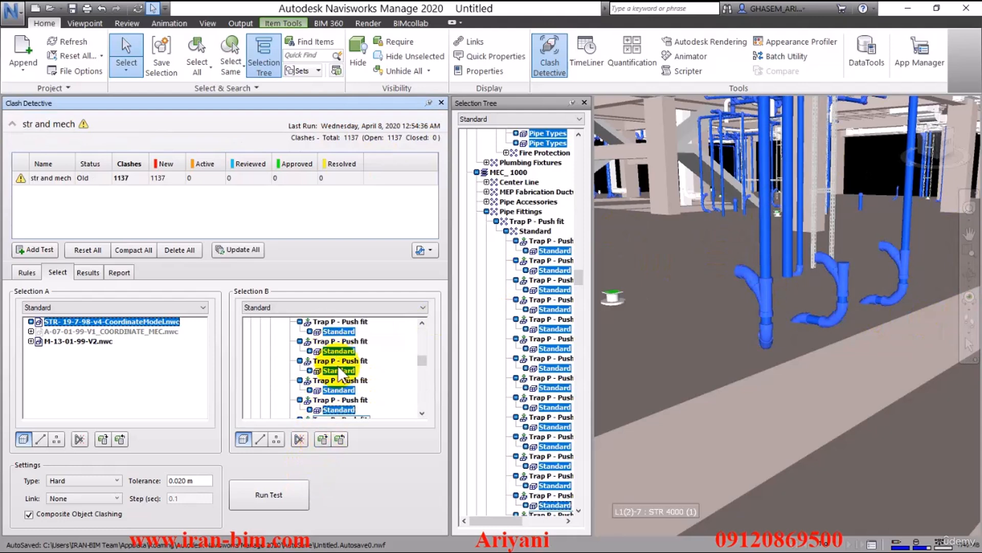
click(279, 490)
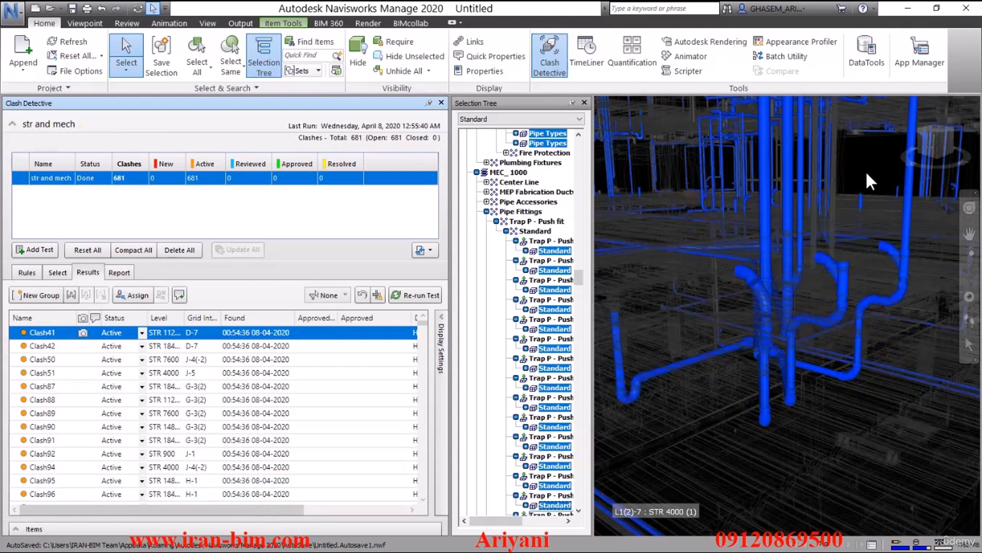
Step: Review the new clash results one by one in the view
click(867, 167)
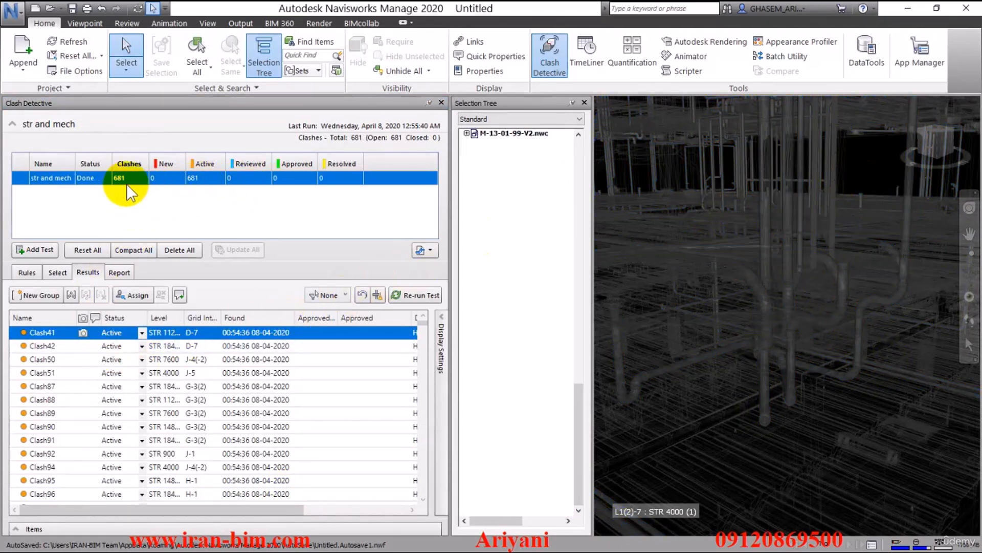
click(49, 346)
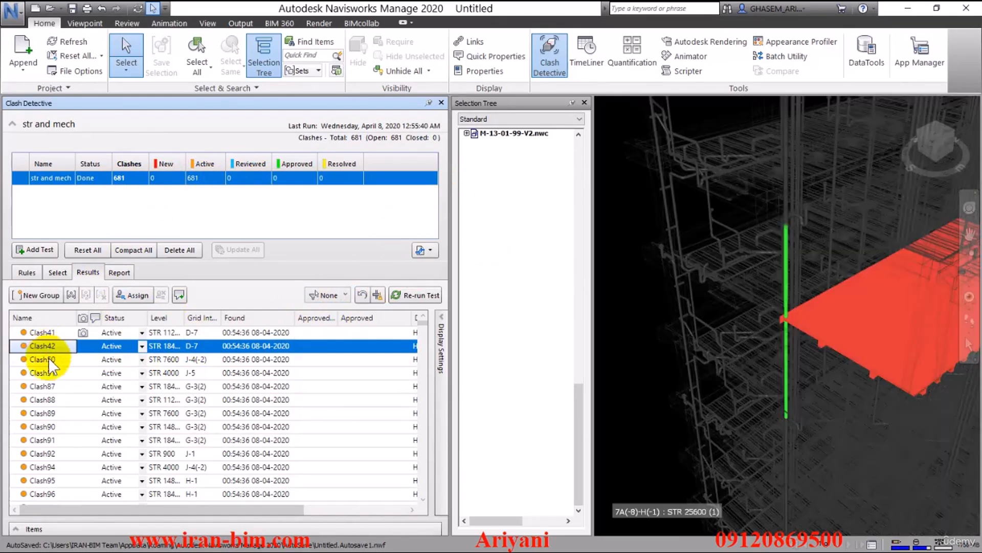
click(44, 373)
click(44, 377)
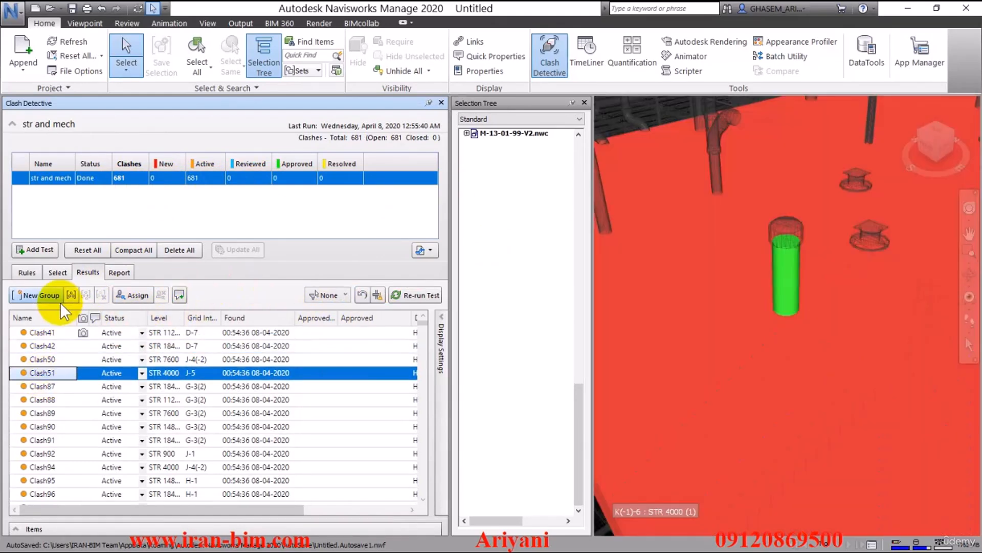
Step: Select a structural column in the view and select all items of the same type
click(57, 272)
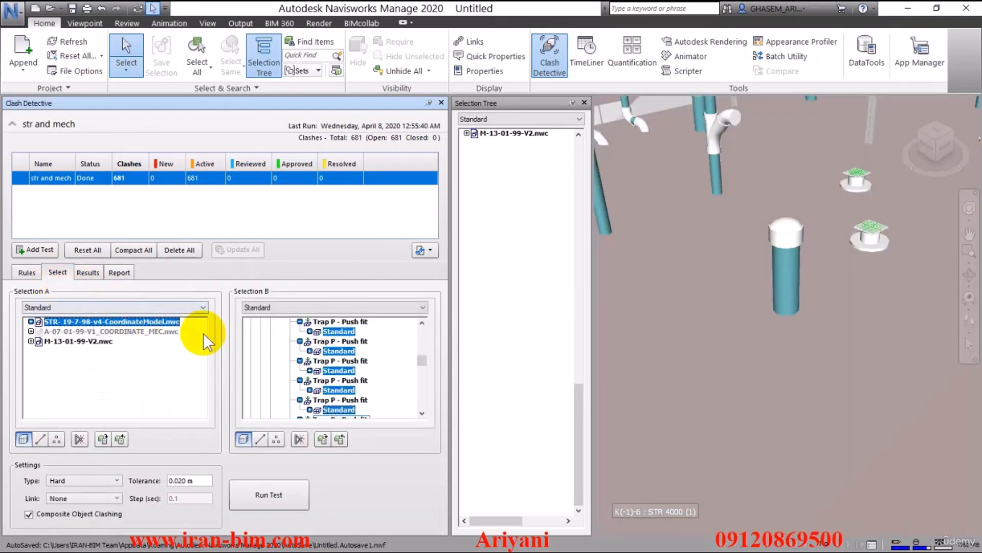
click(31, 321)
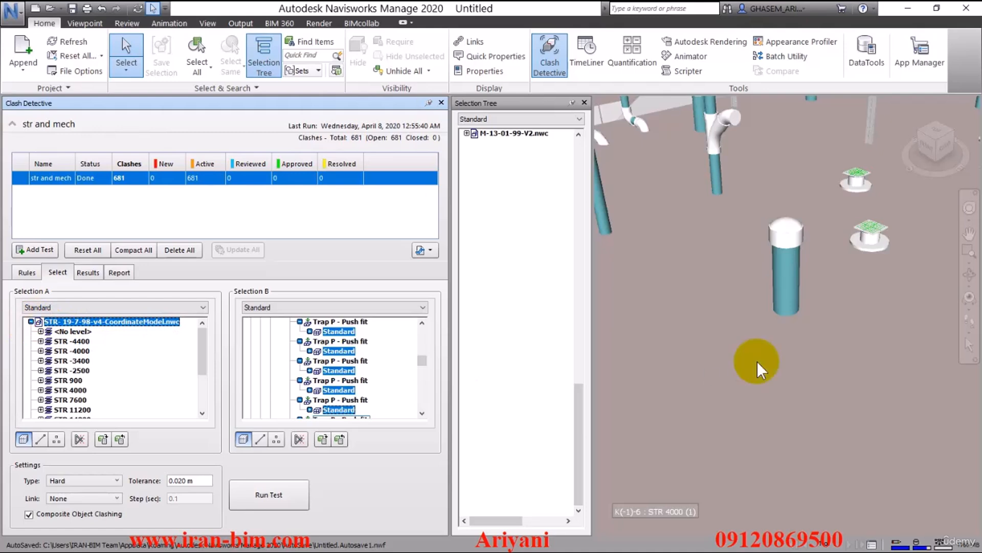
scroll(735, 325, down, 5)
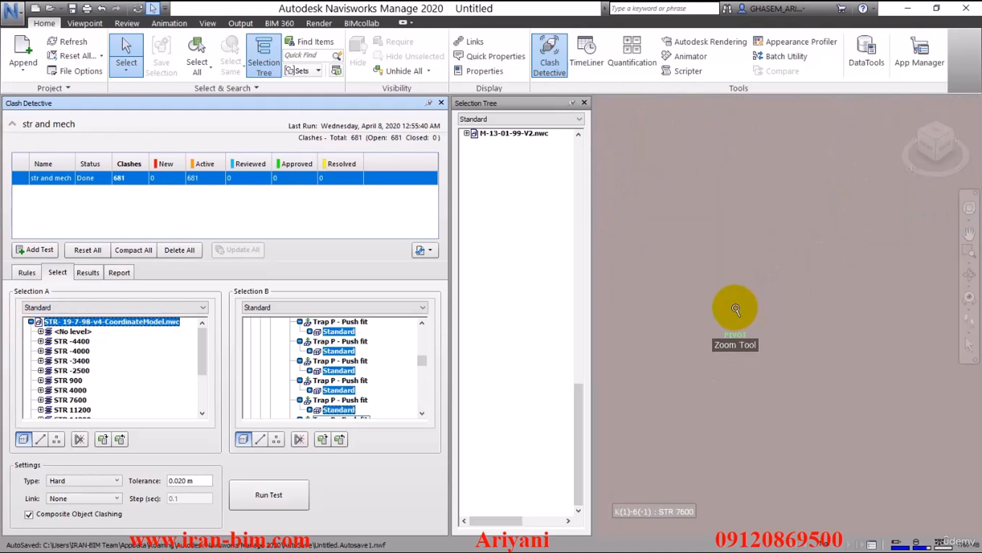
shift+middle_drag(735, 308, 802, 302)
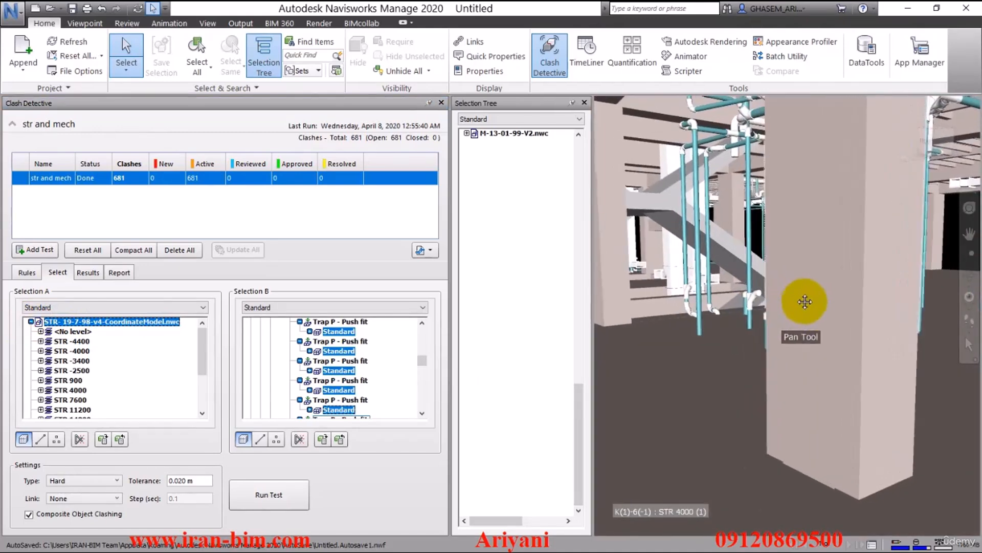
click(812, 303)
click(663, 209)
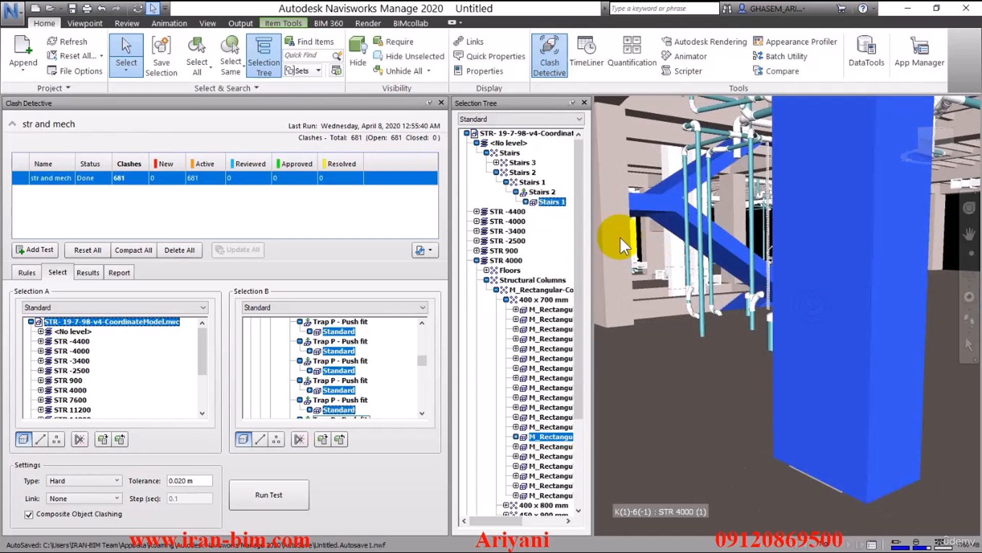
ctrl+click(620, 238)
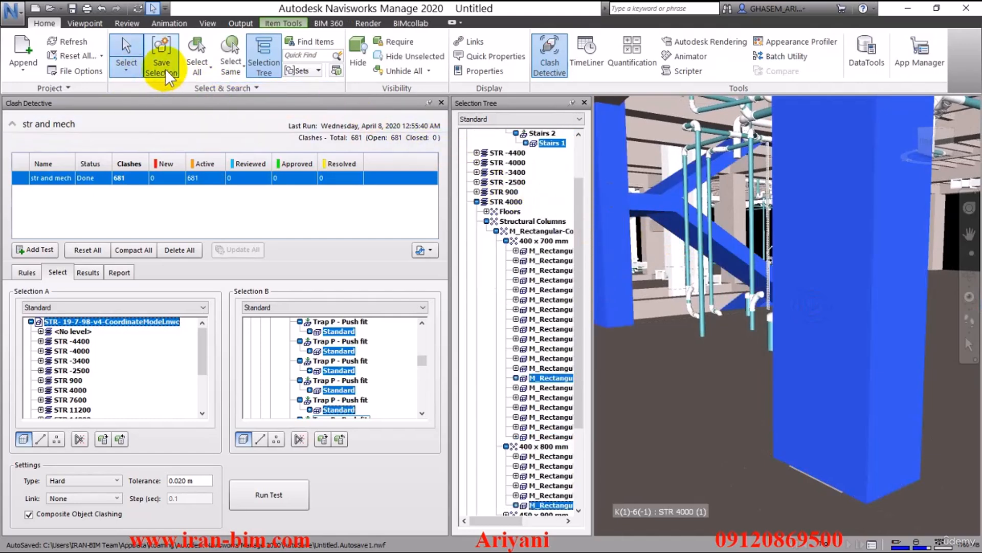
click(203, 70)
click(231, 69)
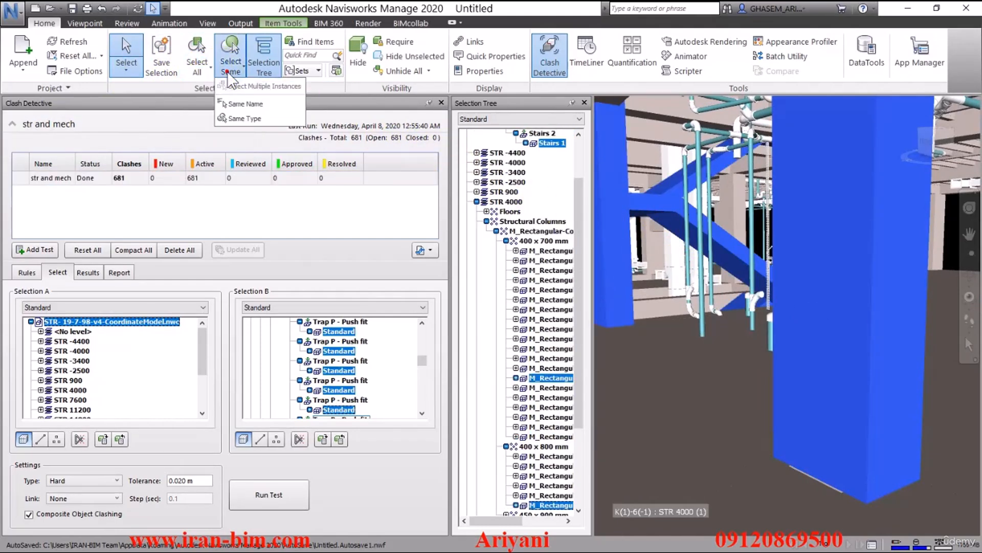
click(246, 117)
scroll(685, 235, down, 2)
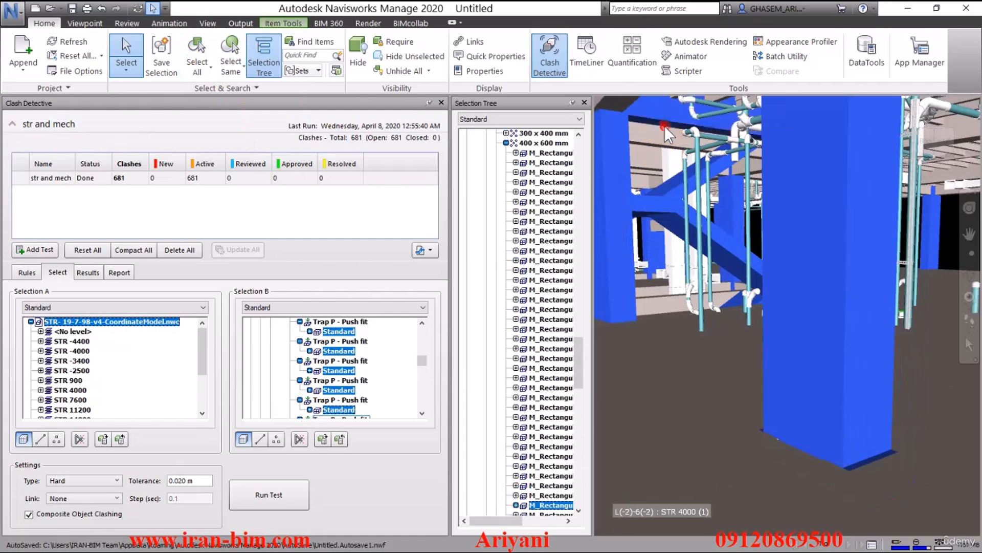
Step: Extend the selection with all structural framing beams and columns of the same types
click(228, 66)
click(250, 117)
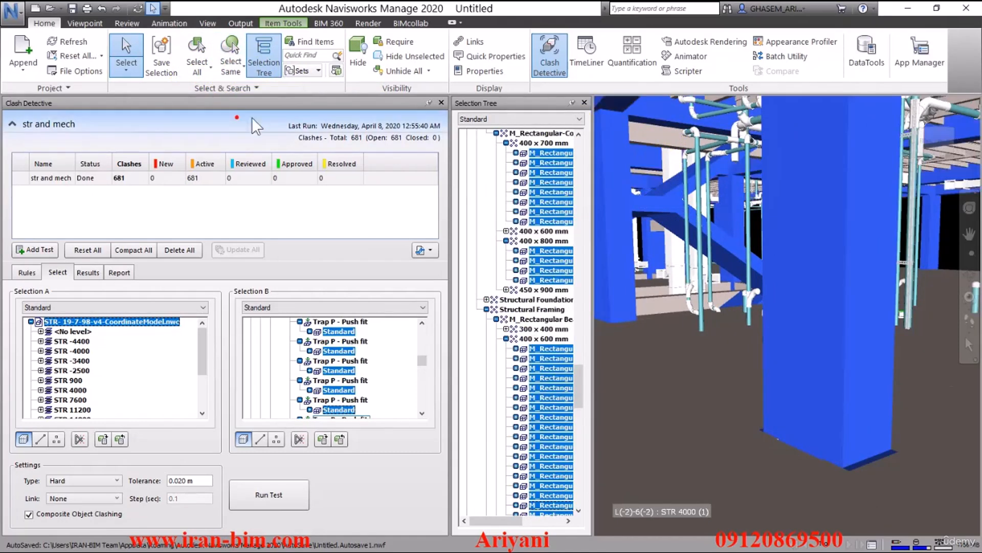
scroll(702, 208, down, 3)
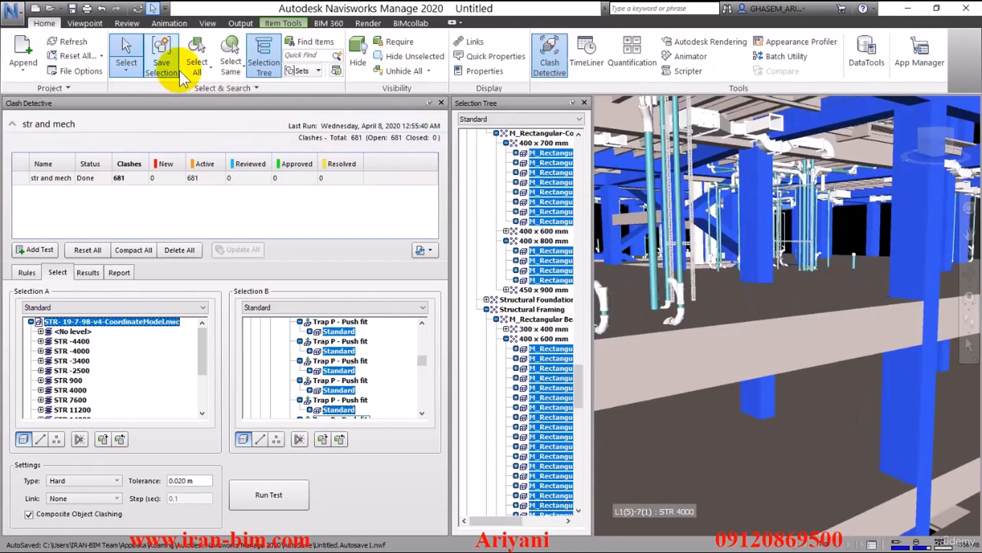
click(230, 66)
click(245, 118)
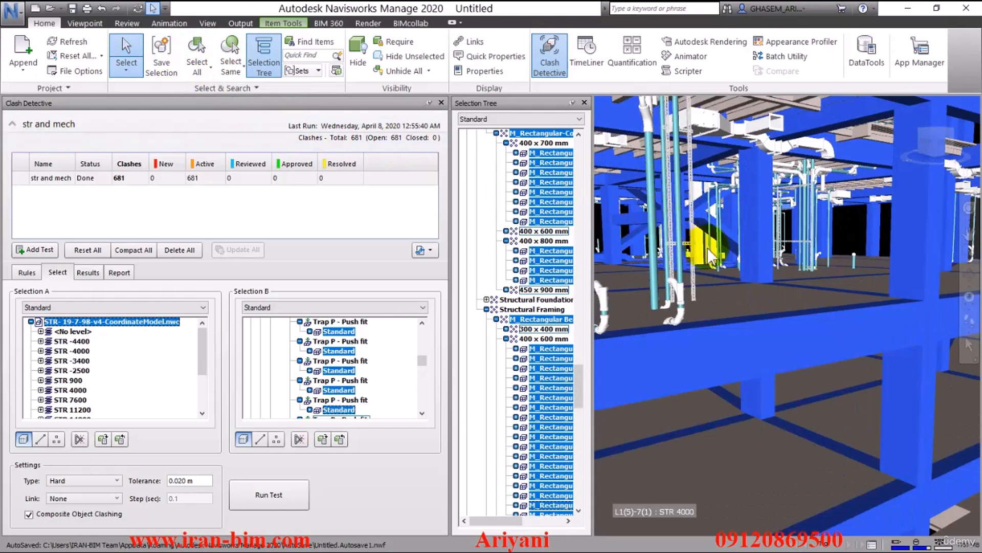
Step: Use the current structural selection as Selection A and run the clash test again
scroll(708, 232, down, 3)
scroll(712, 232, down, 3)
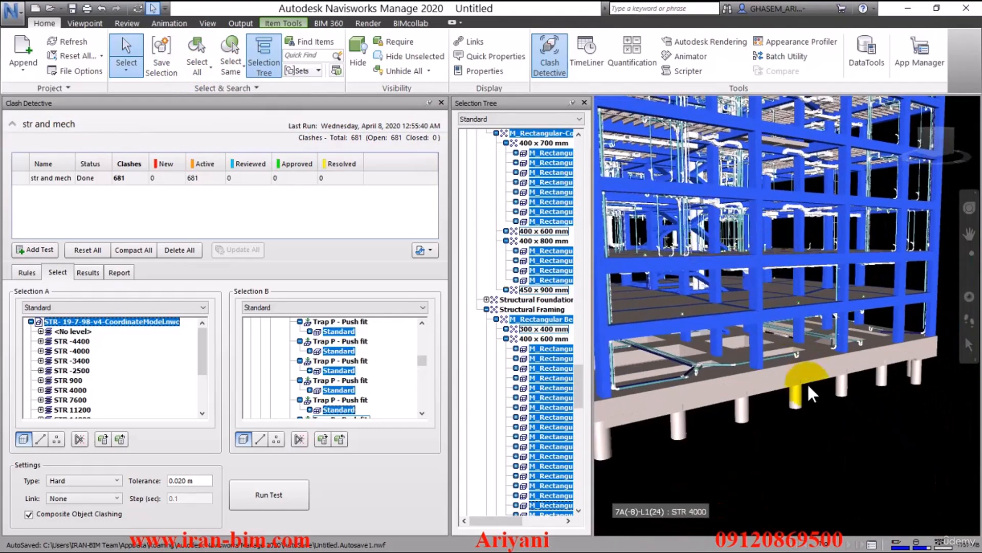
shift+middle_drag(821, 401, 750, 399)
click(746, 399)
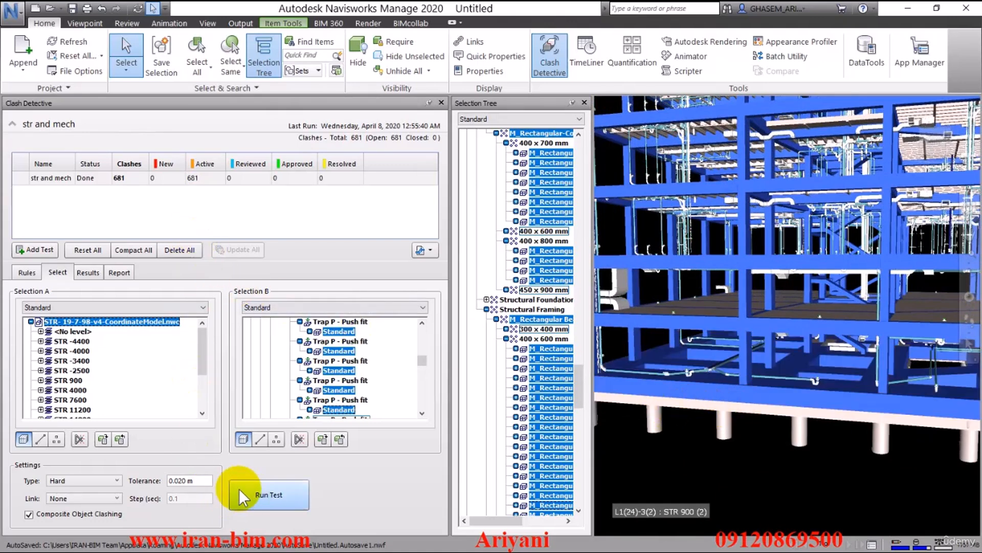
click(102, 439)
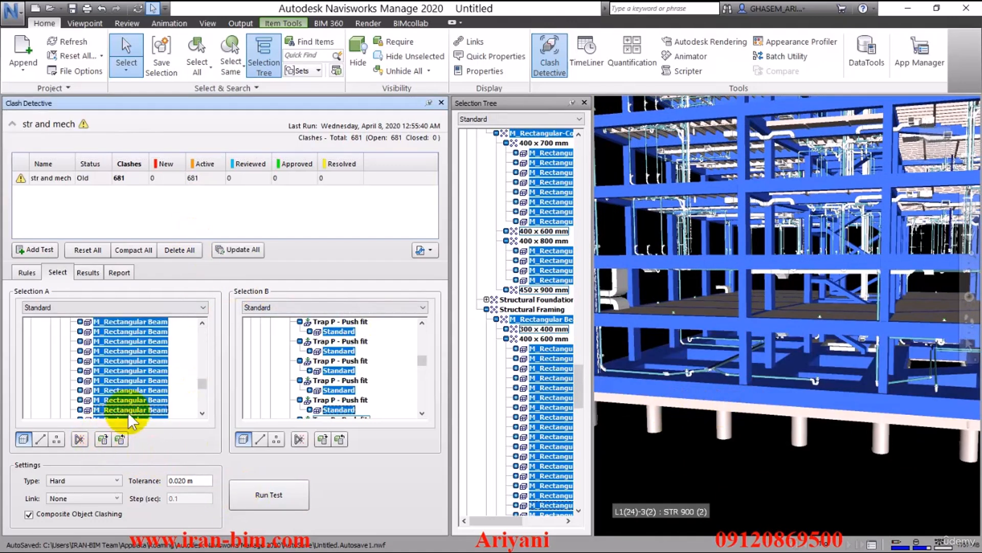
click(262, 497)
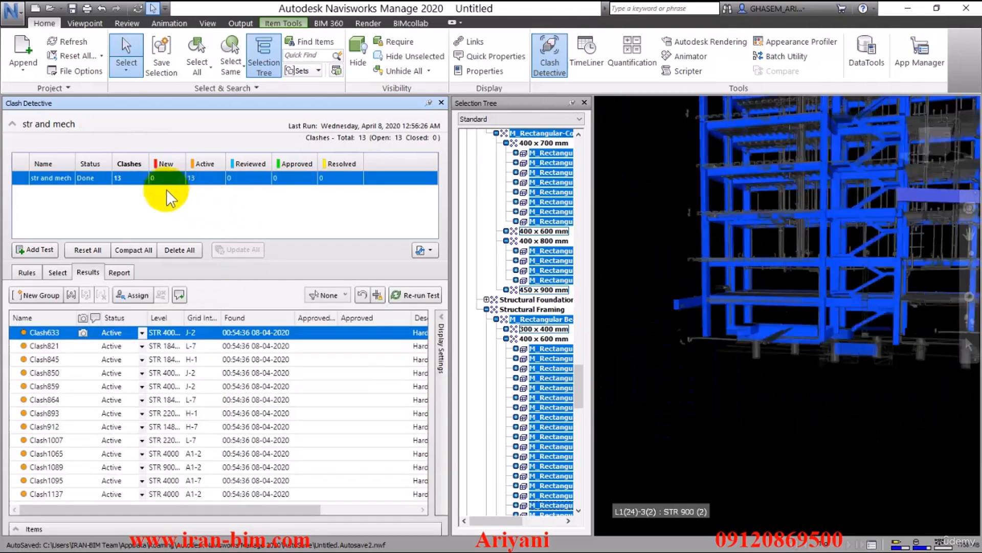
Step: Review the first new clash results one by one, zooming and panning around each clash in the view
click(695, 459)
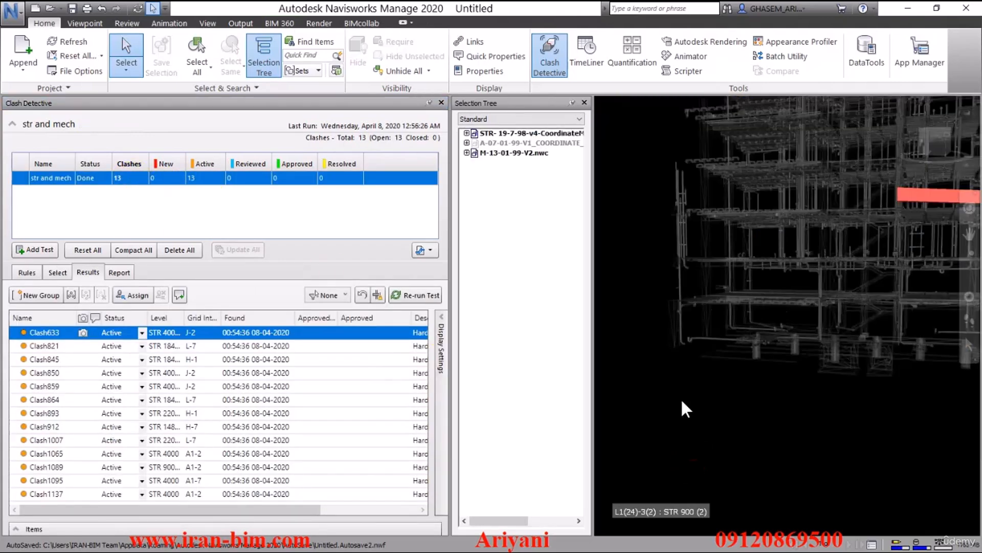
click(51, 346)
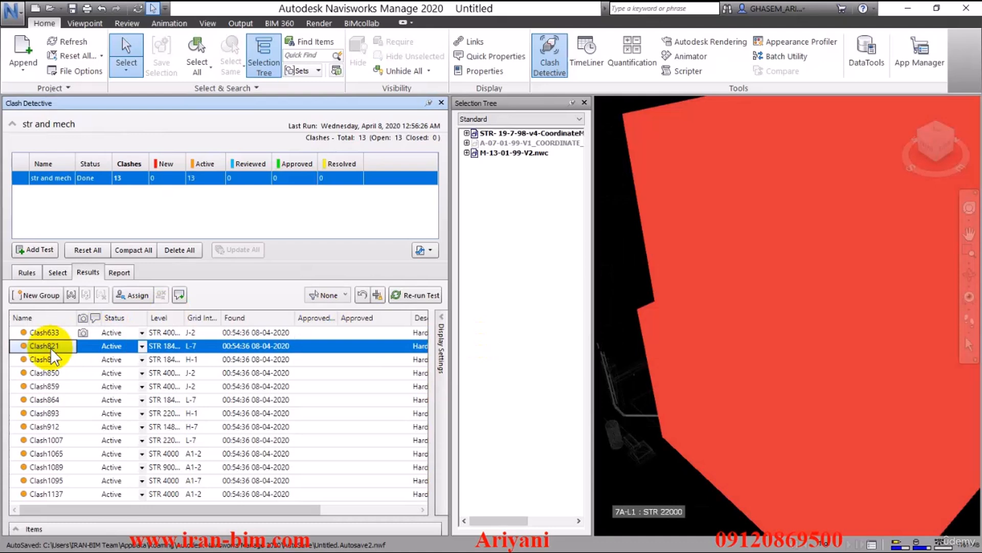
click(56, 362)
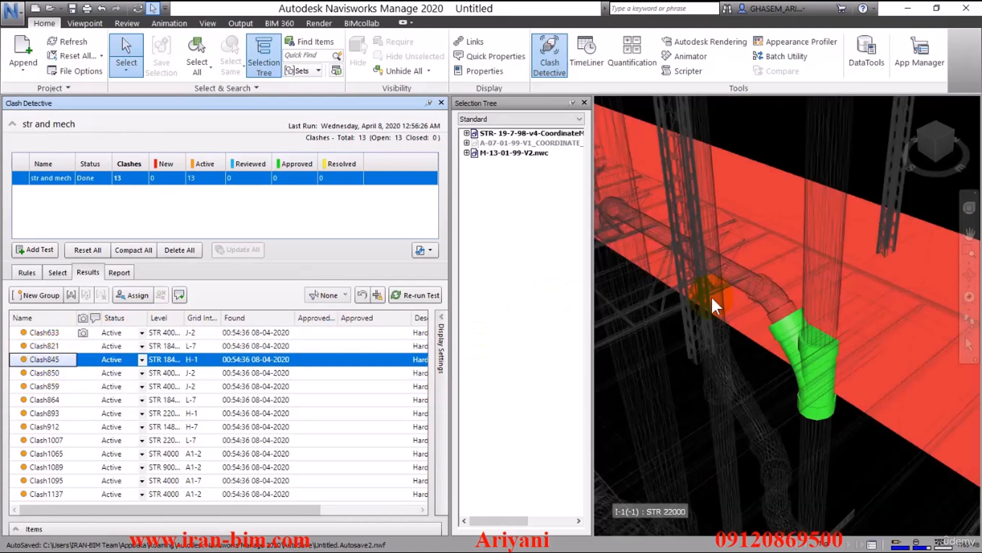
shift+middle_drag(872, 355, 813, 328)
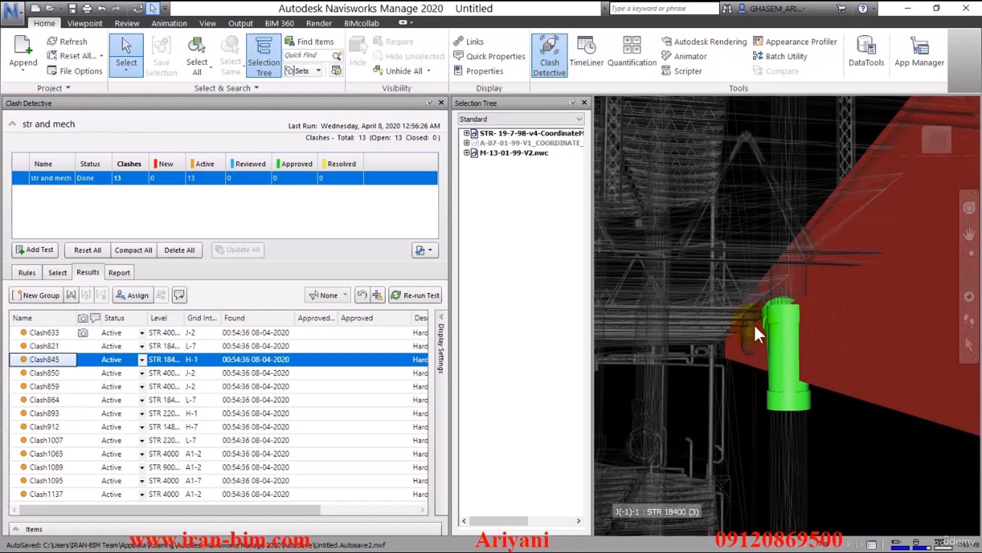
click(36, 372)
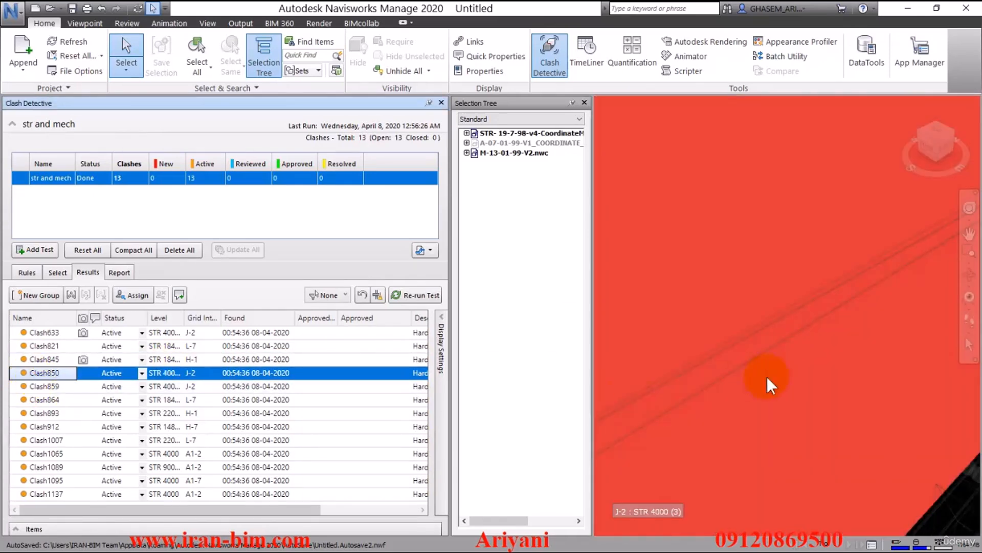
scroll(782, 372, down, 2)
shift+middle_drag(757, 365, 876, 328)
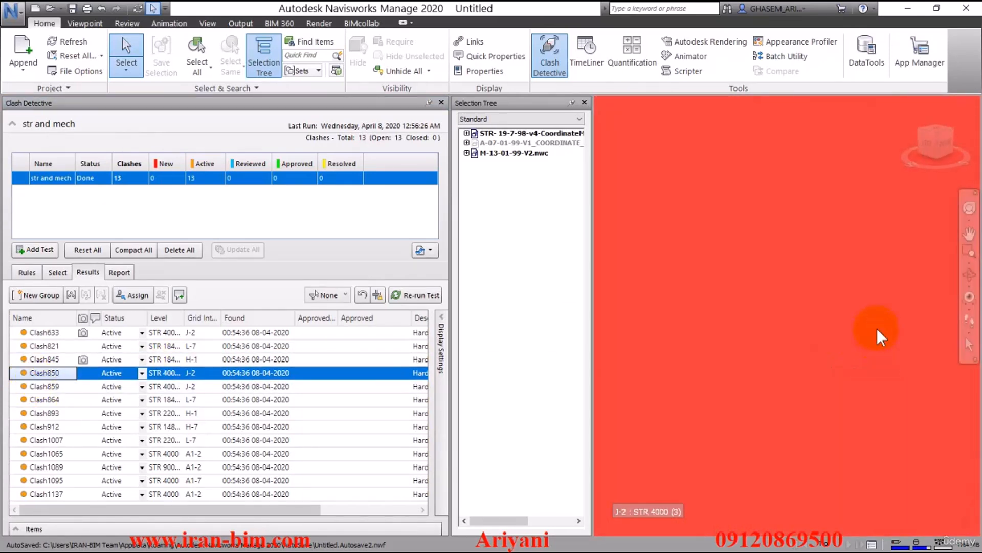
scroll(882, 314, down, 1)
scroll(879, 313, down, 4)
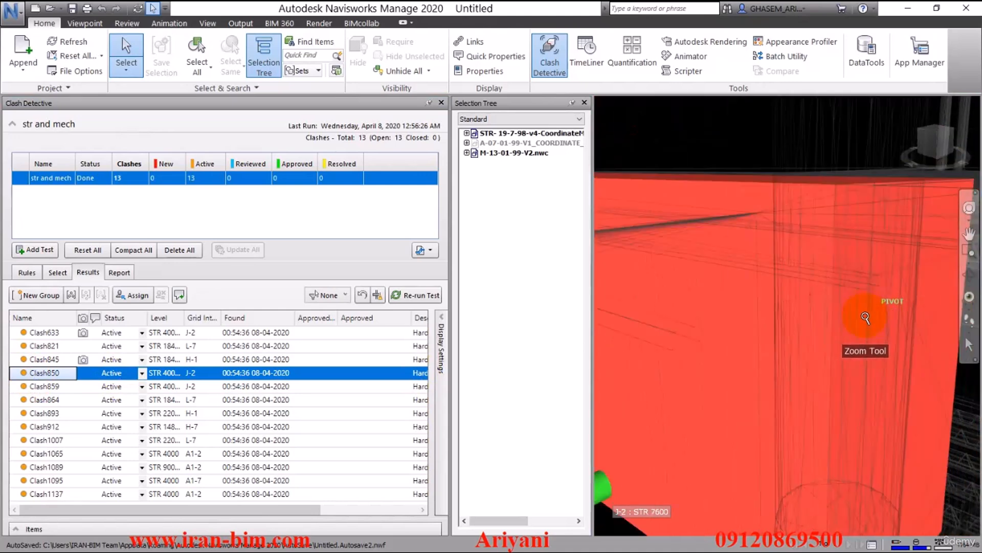
shift+middle_drag(766, 343, 779, 190)
middle_drag(747, 256, 748, 237)
shift+middle_drag(747, 332, 716, 342)
middle_drag(762, 381, 778, 397)
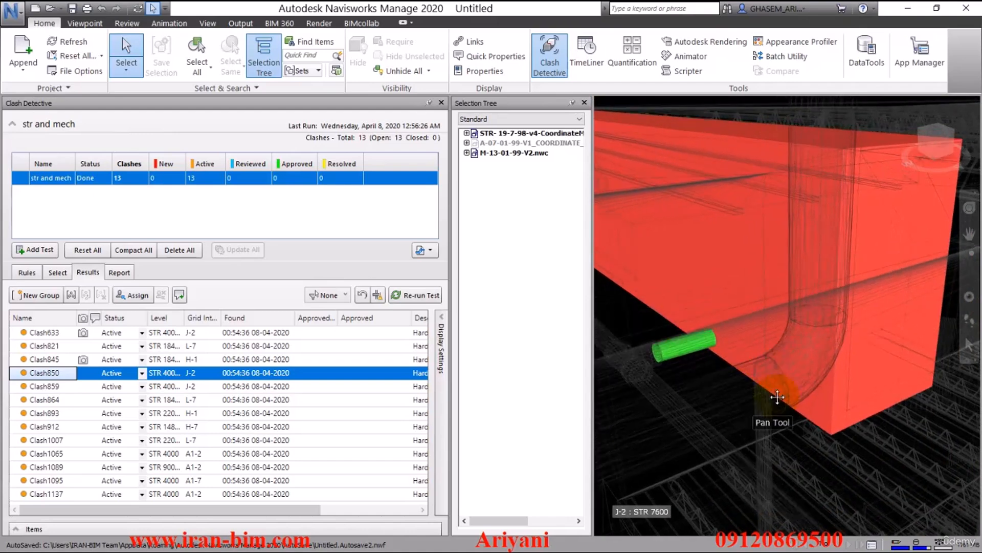
Step: Step through the remaining clash results down the list and back up, inspecting each clash in the view
click(35, 387)
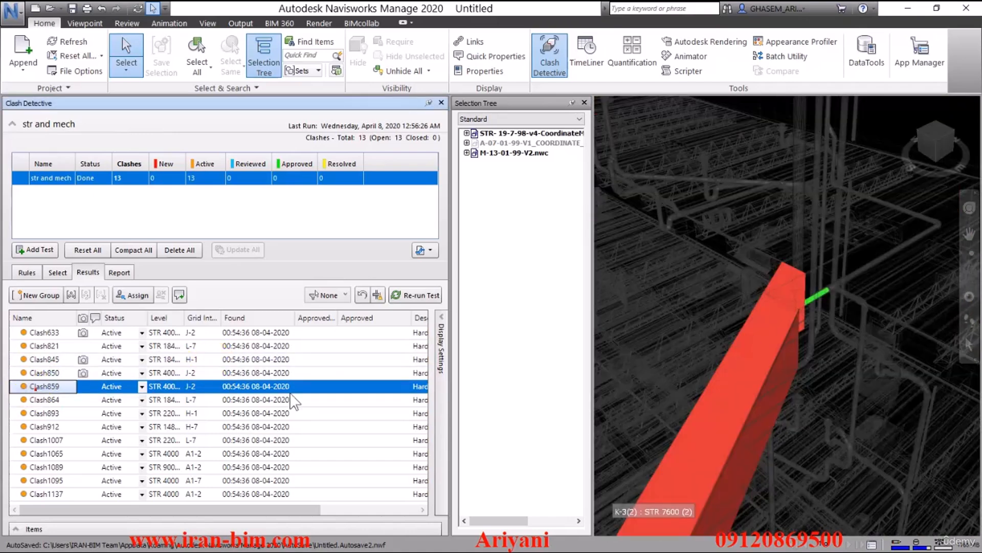
shift+middle_drag(812, 345, 640, 243)
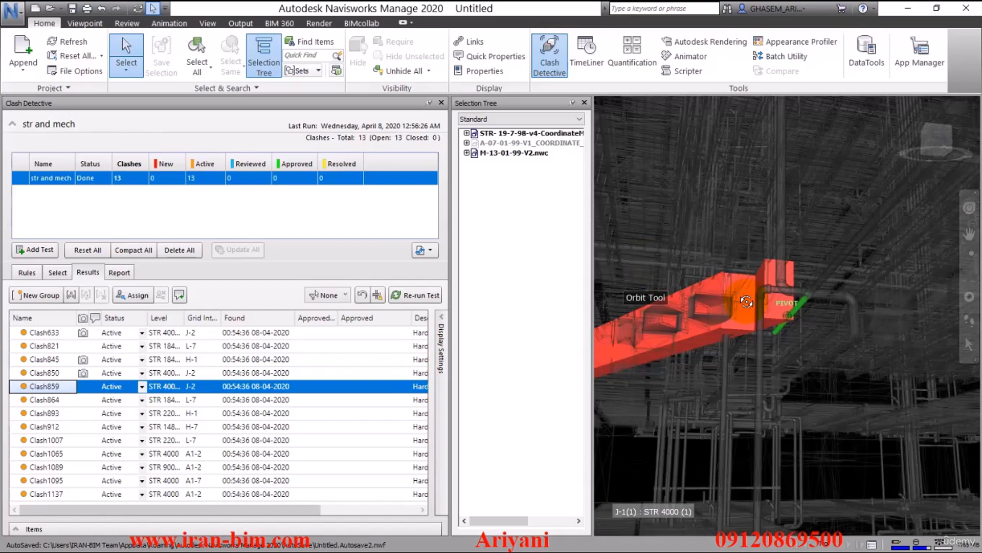
click(46, 401)
mouse_move(772, 327)
shift+middle_down()
mouse_move(823, 327)
mouse_move(779, 325)
shift+middle_up()
scroll(790, 306, up, 3)
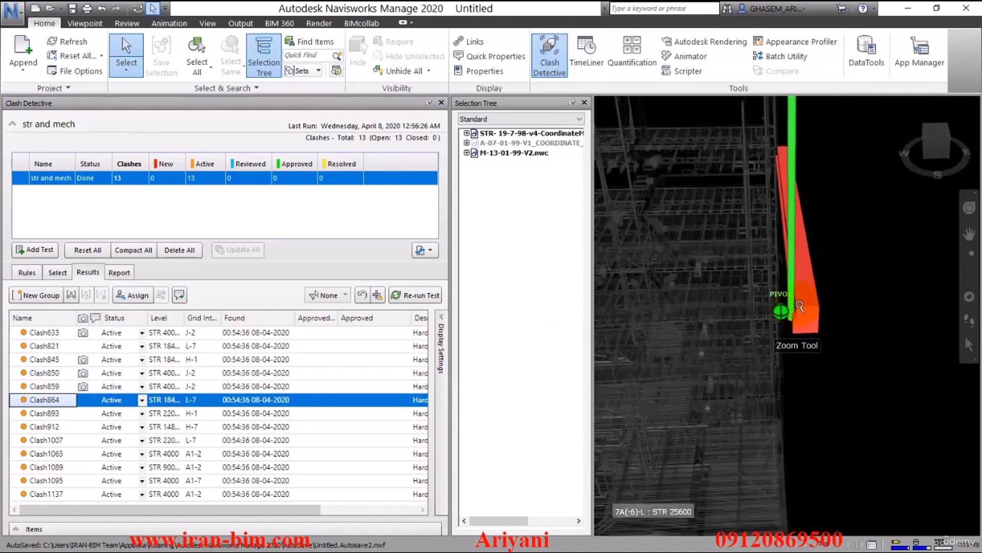
click(43, 413)
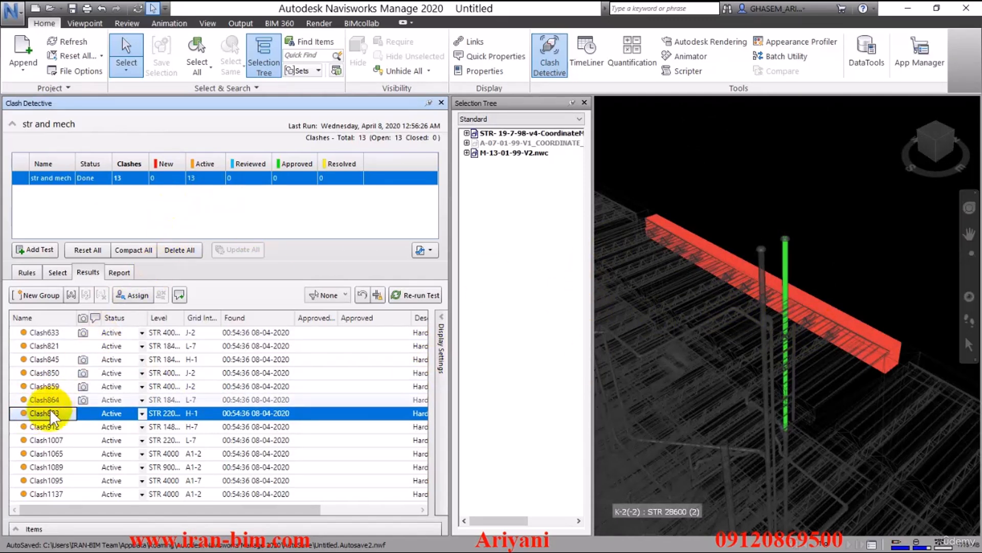
click(47, 425)
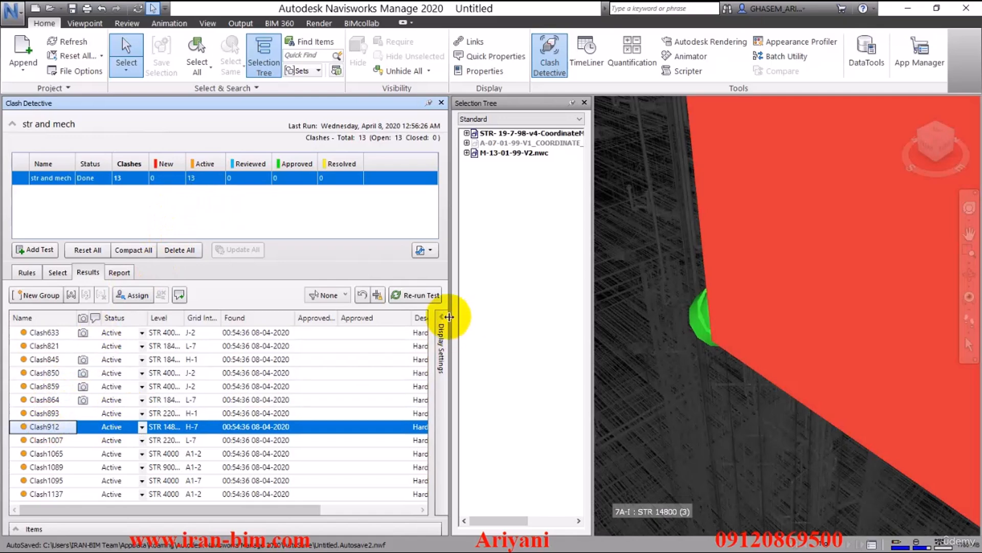
mouse_move(597, 346)
shift+middle_down()
mouse_move(679, 345)
mouse_move(665, 358)
mouse_move(717, 290)
shift+middle_up()
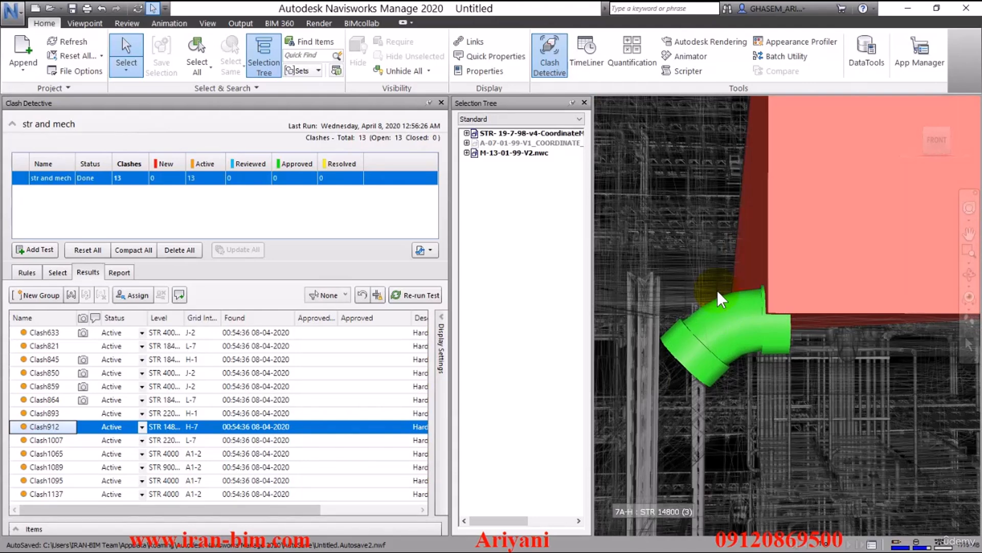
click(46, 440)
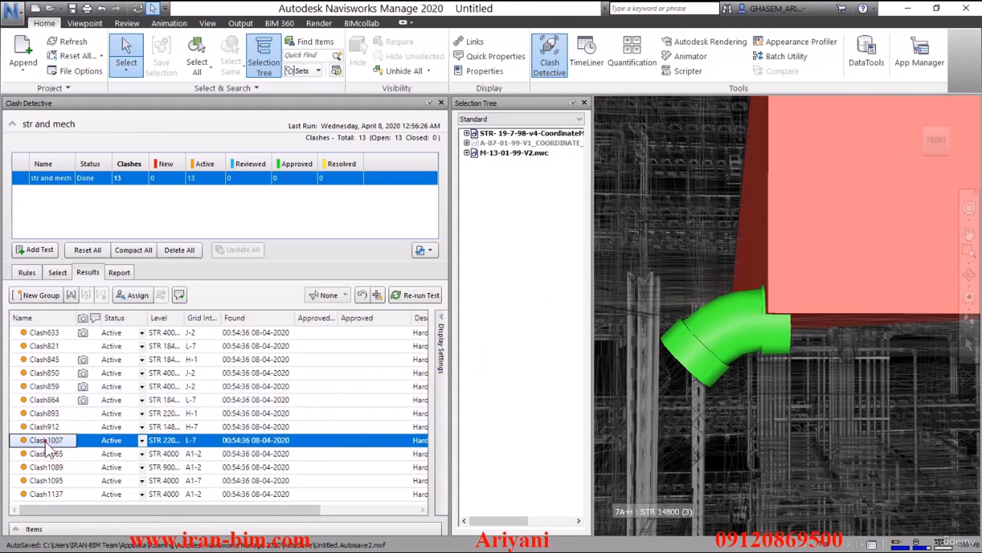
click(54, 453)
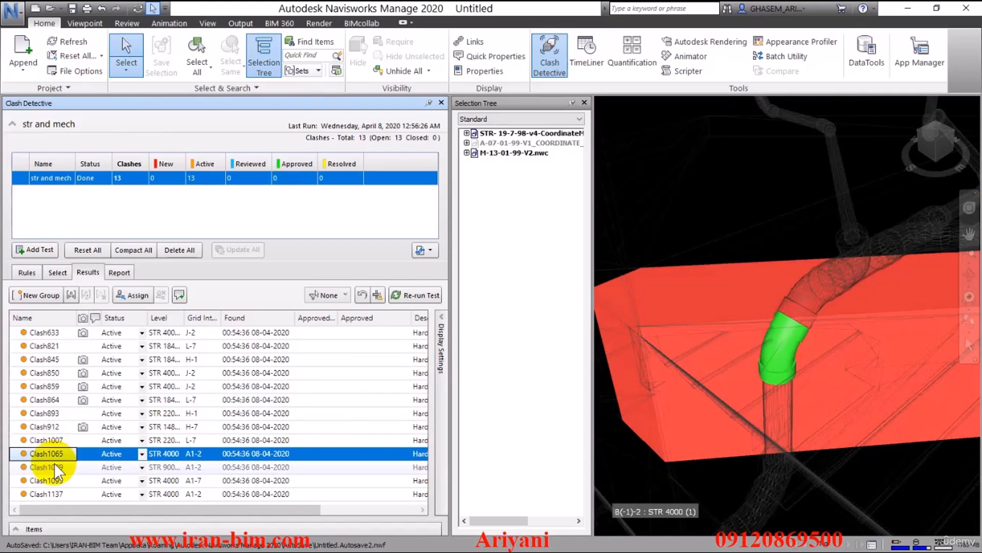
click(54, 466)
click(55, 480)
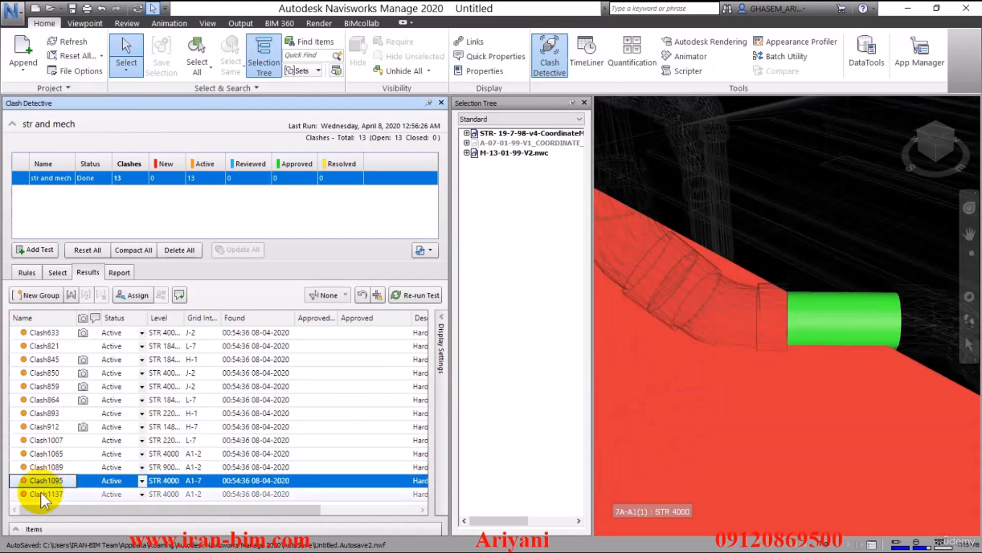
click(41, 493)
click(45, 465)
click(49, 441)
click(54, 413)
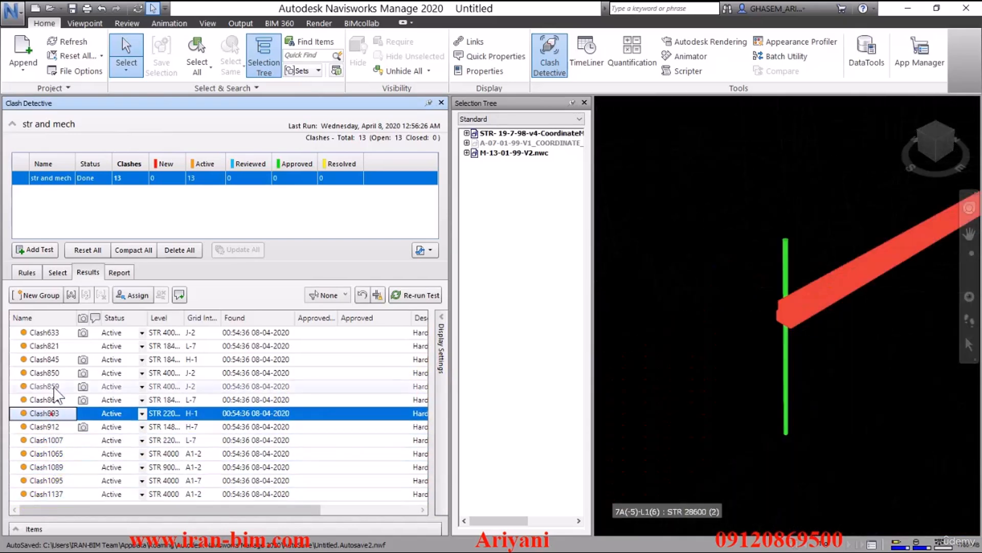
click(56, 386)
click(52, 360)
click(50, 342)
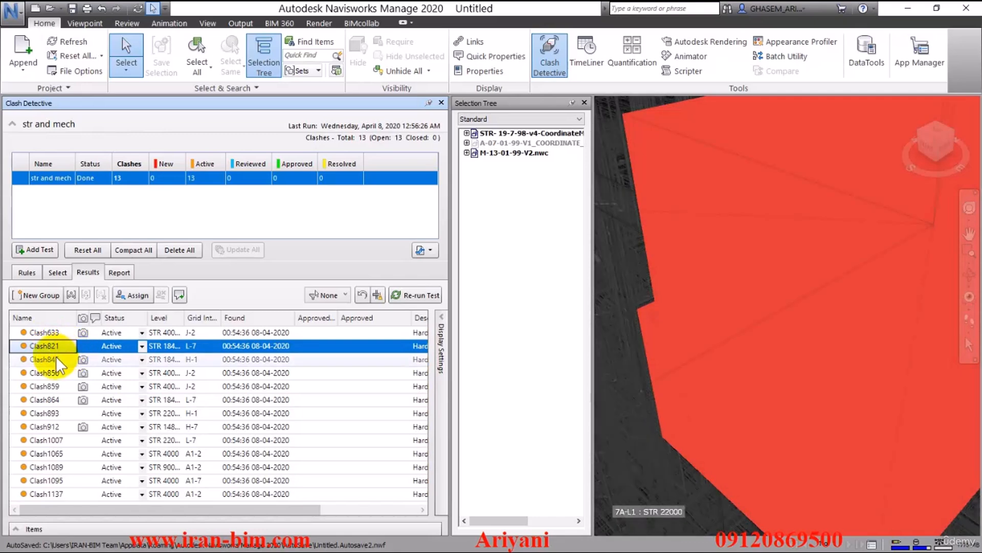
click(45, 360)
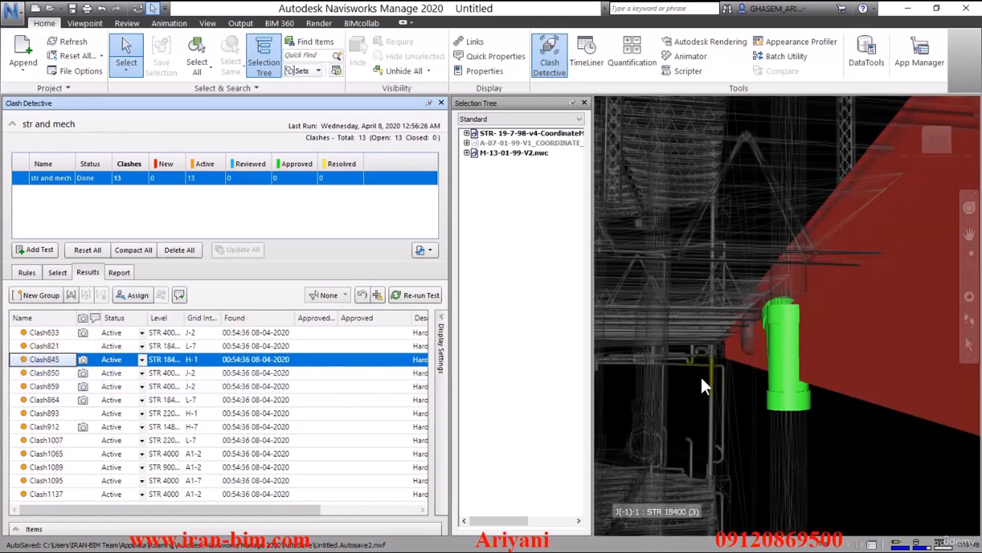
Step: Try to SwitchBack the selected tee sanitary fitting from the clash view to Revit
shift+middle_drag(702, 380, 796, 358)
click(797, 358)
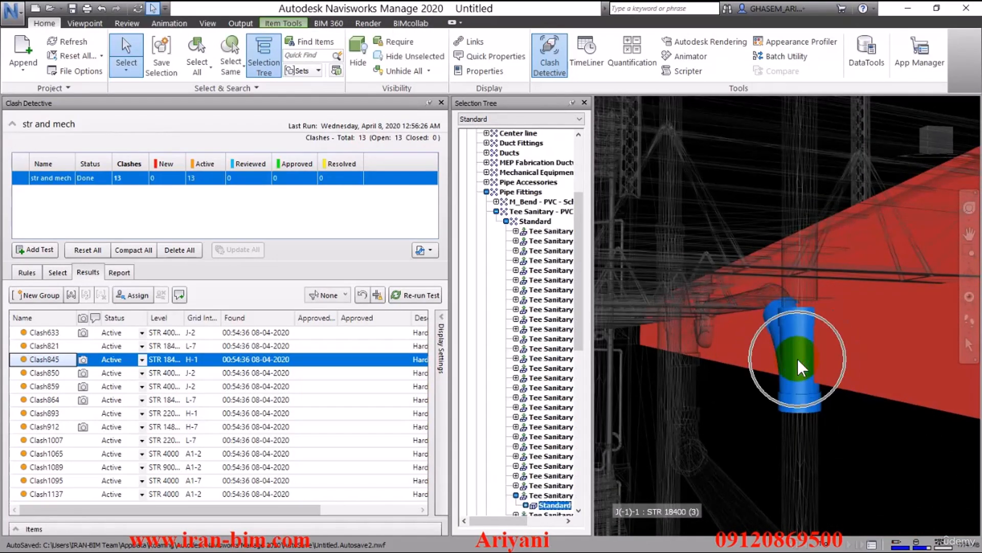
right_click(797, 357)
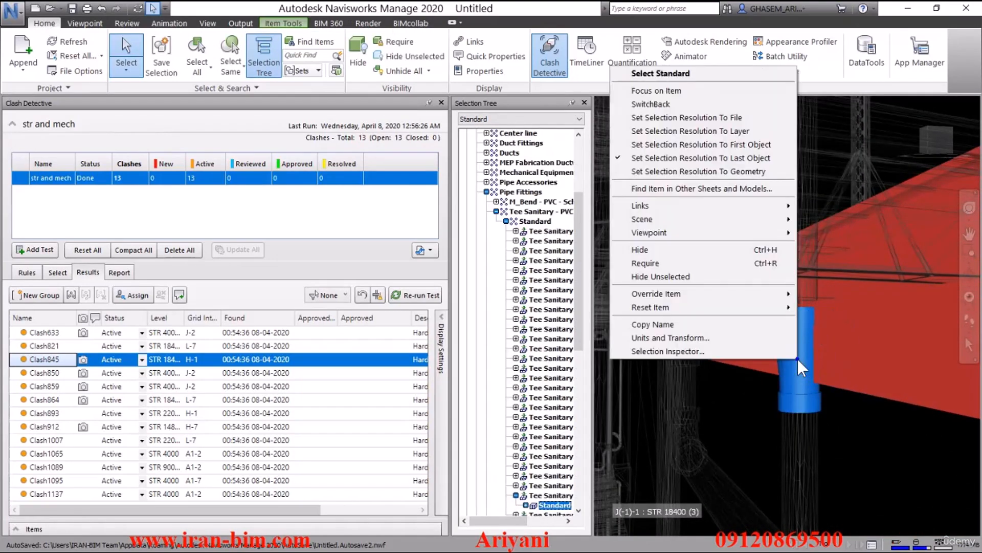
click(681, 104)
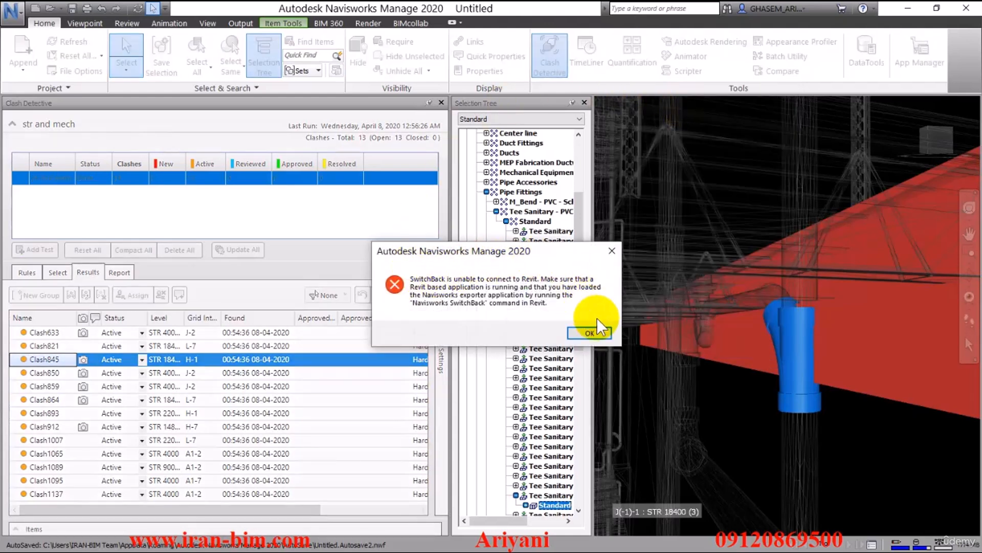
click(589, 332)
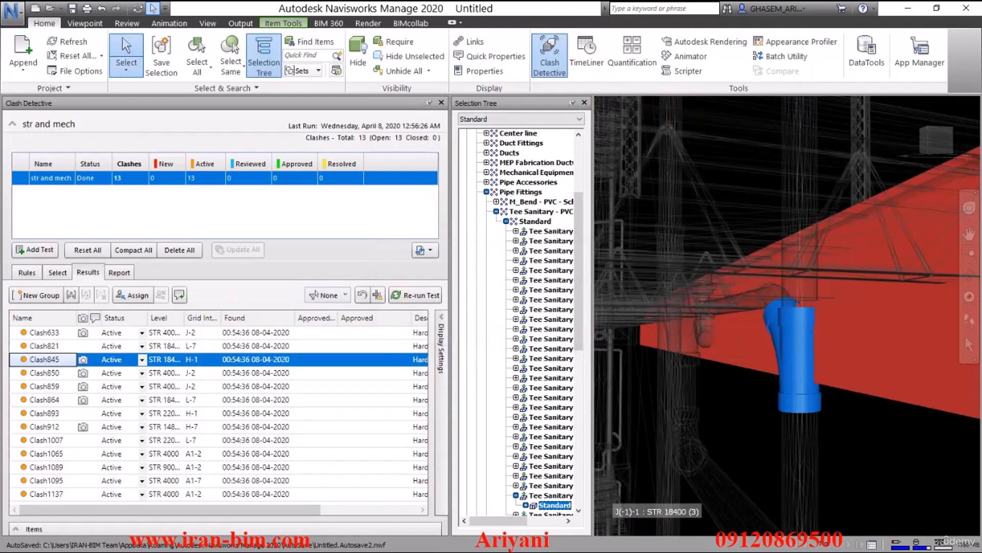
Step: Switch to Revit and start Navisworks SwitchBack 2020 from the mechanical model's 3D view
key(alt+Tab)
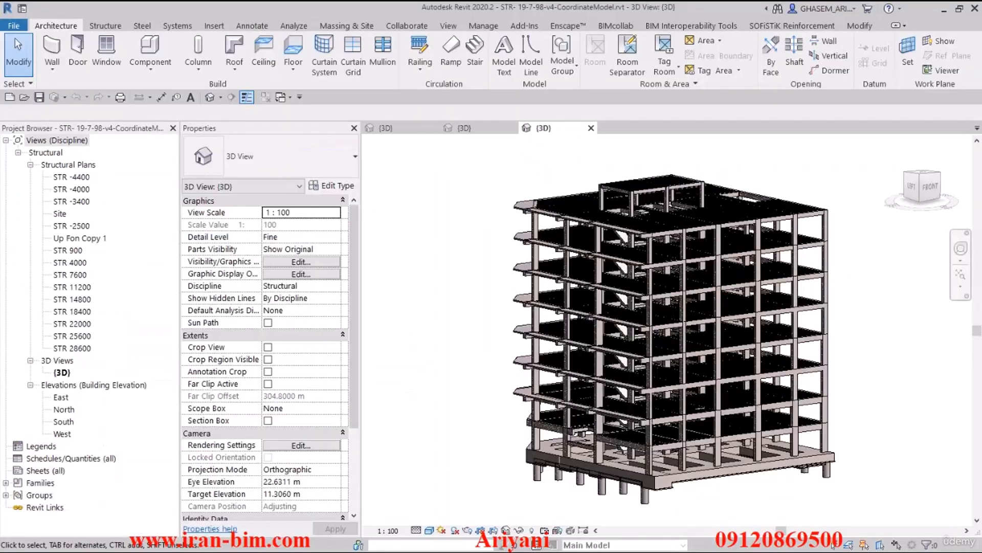
click(396, 130)
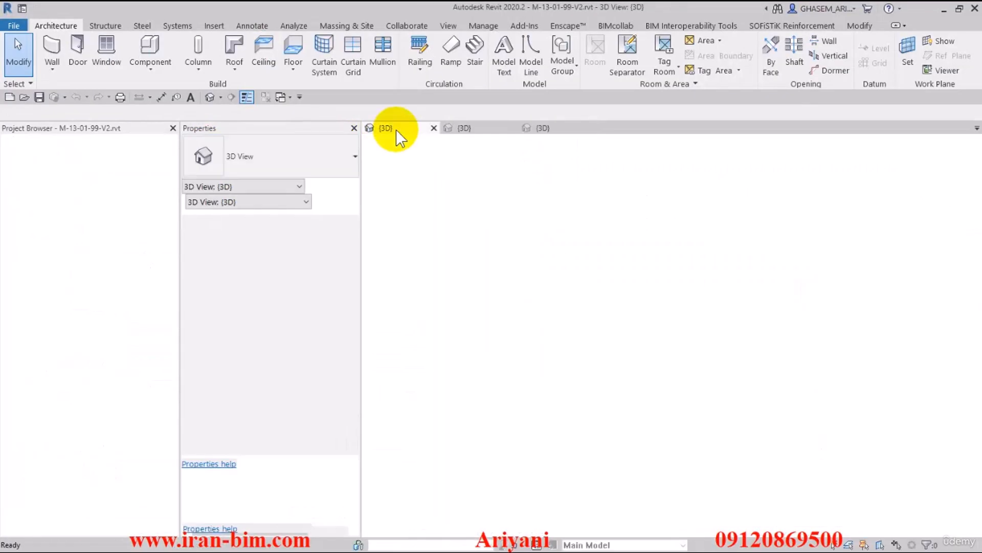
click(68, 73)
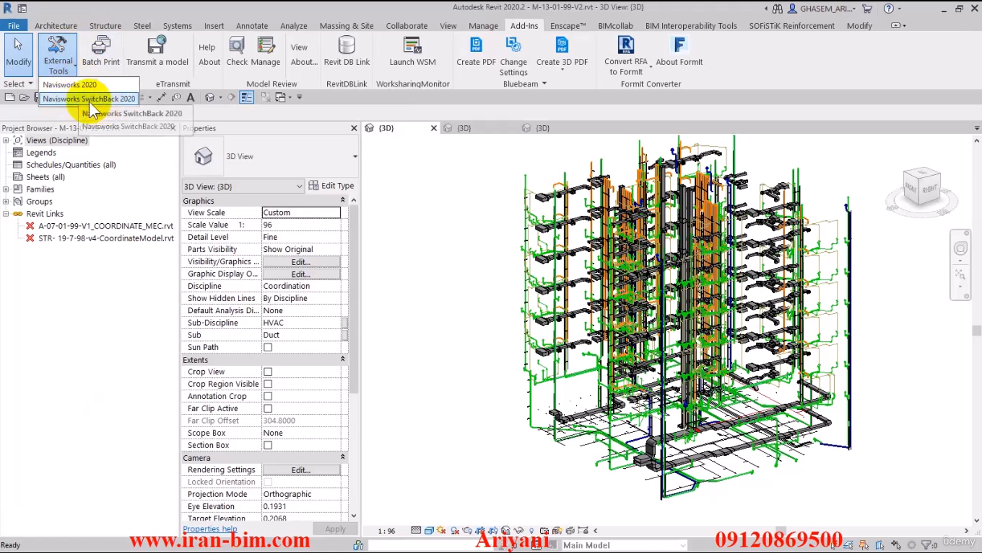
click(106, 98)
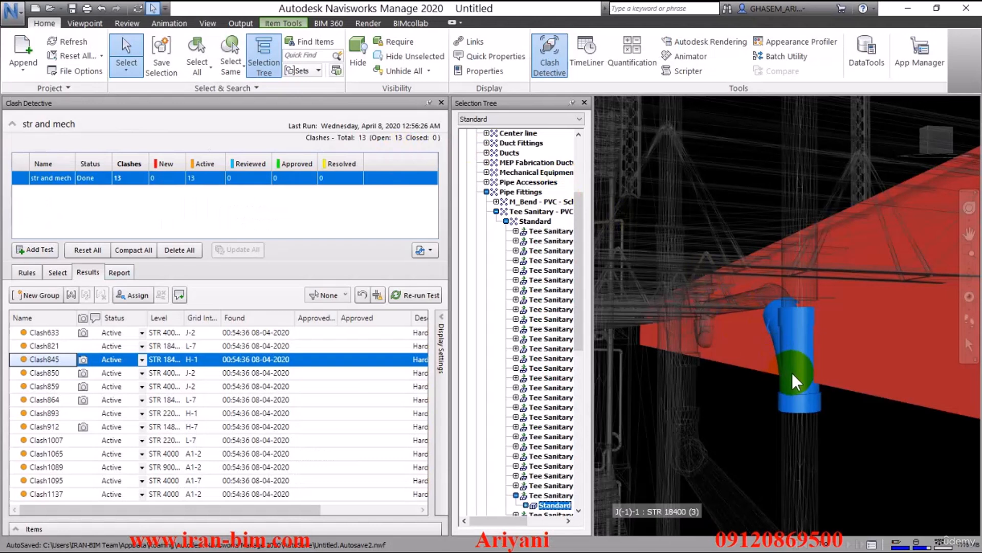
Step: SwitchBack the clashing tee fitting from Navisworks to the Revit mechanical model
right_click(792, 373)
click(827, 117)
click(909, 9)
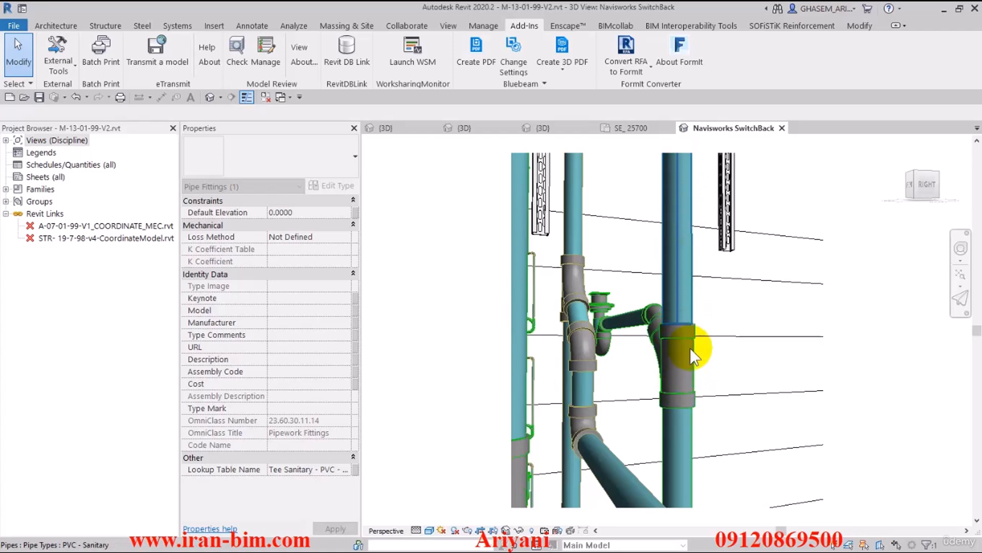
Step: Reload the structural Revit link in the mechanical model's Navisworks SwitchBack view
click(266, 97)
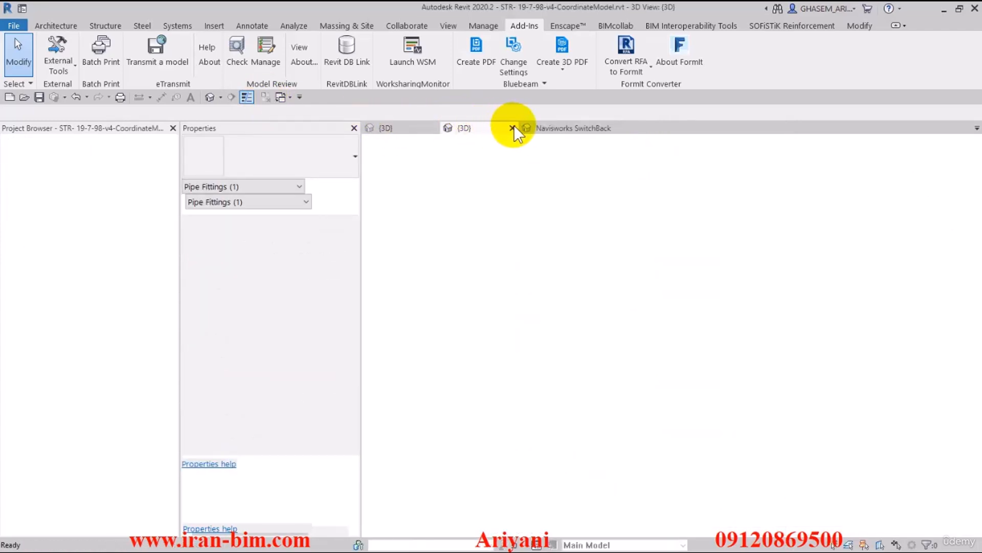
click(530, 128)
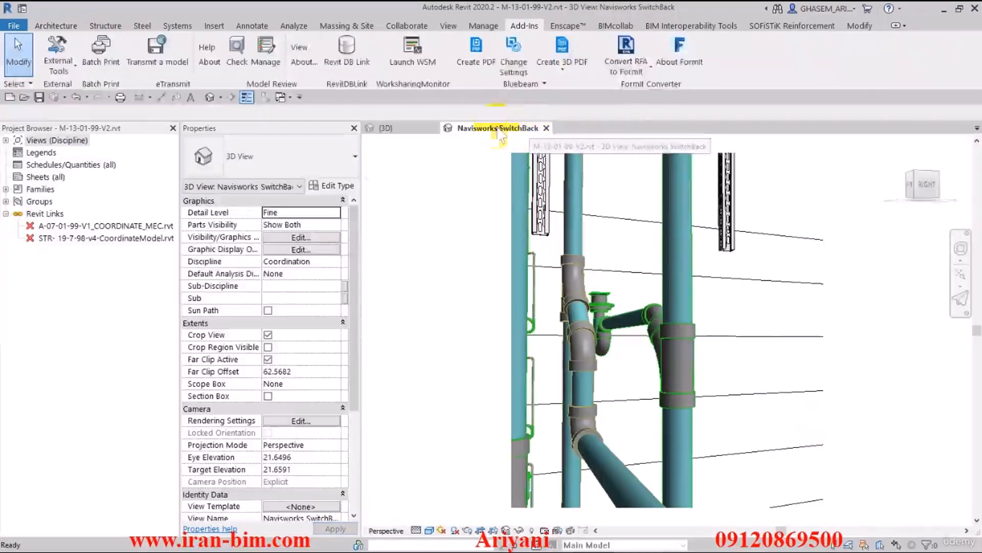
right_click(95, 241)
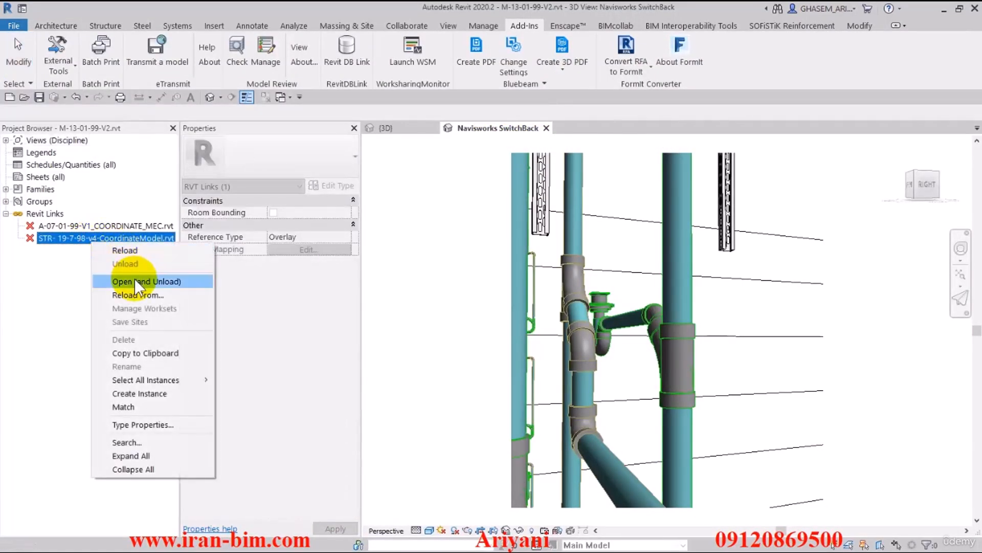
click(133, 249)
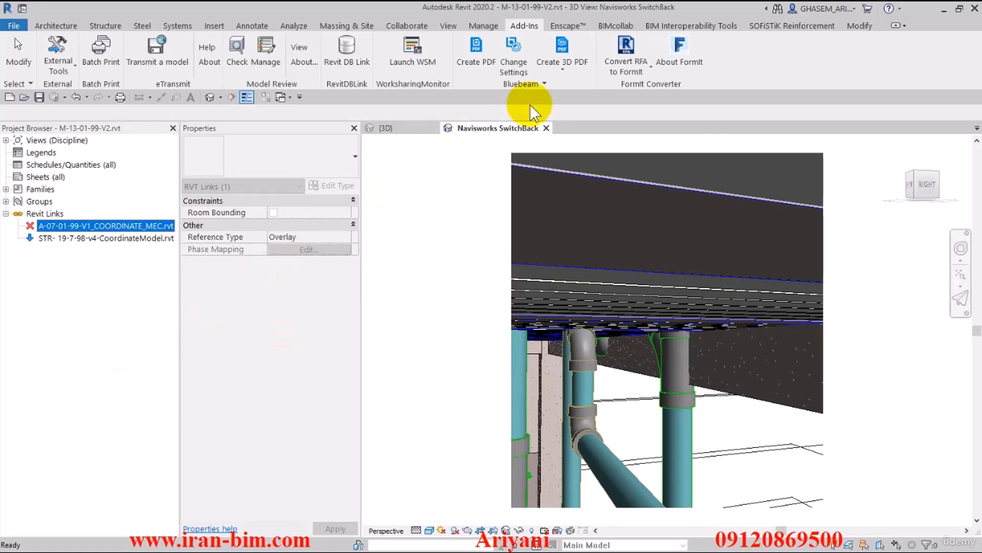
Step: Inspect the tee fitting where it meets the structural slab in the SwitchBack view
click(607, 26)
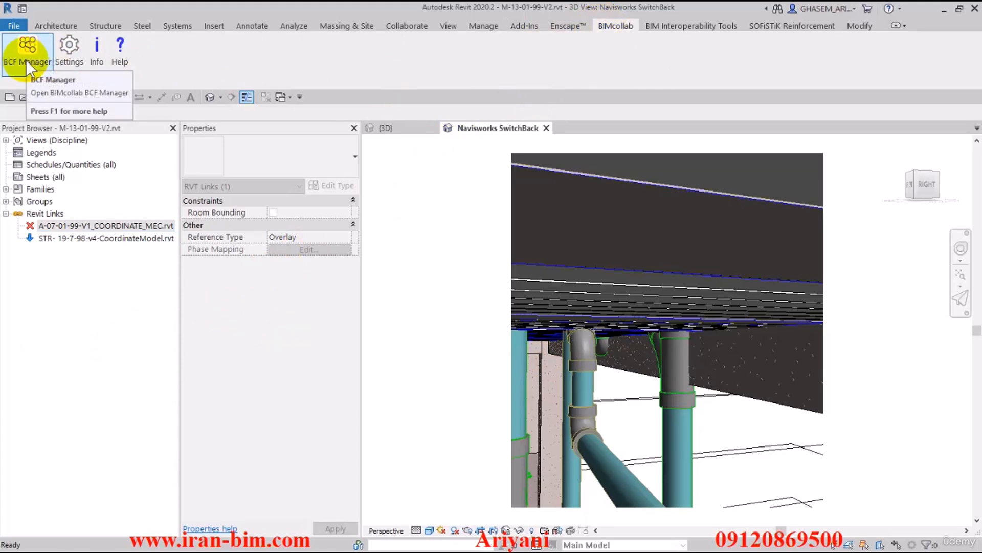
click(60, 24)
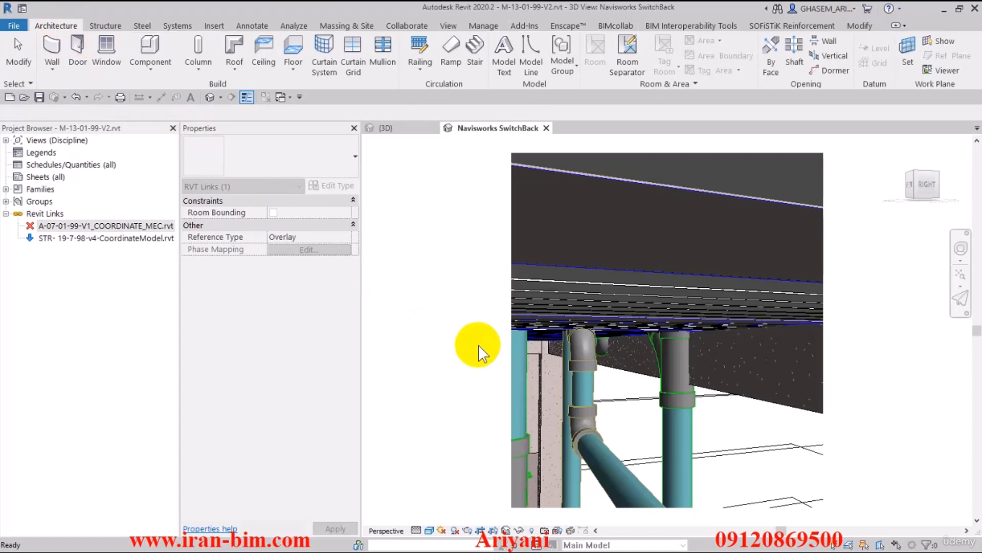
shift+middle_drag(647, 378, 631, 351)
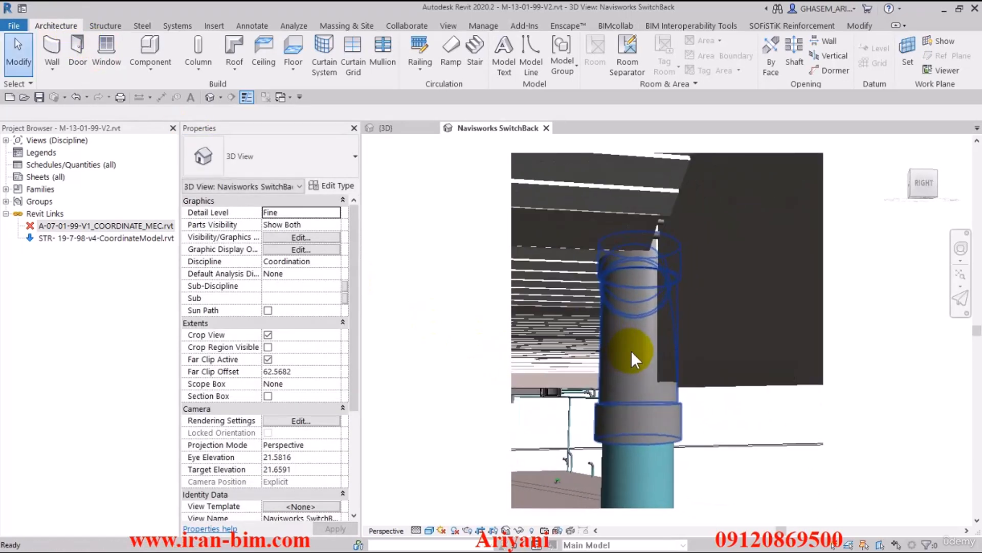
shift+middle_drag(655, 395, 577, 287)
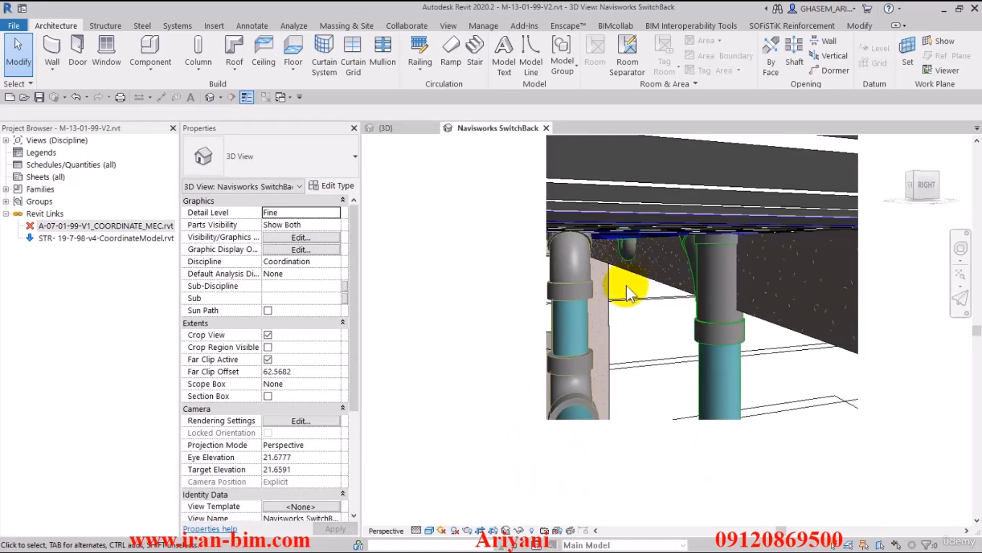
shift+middle_drag(639, 316, 634, 298)
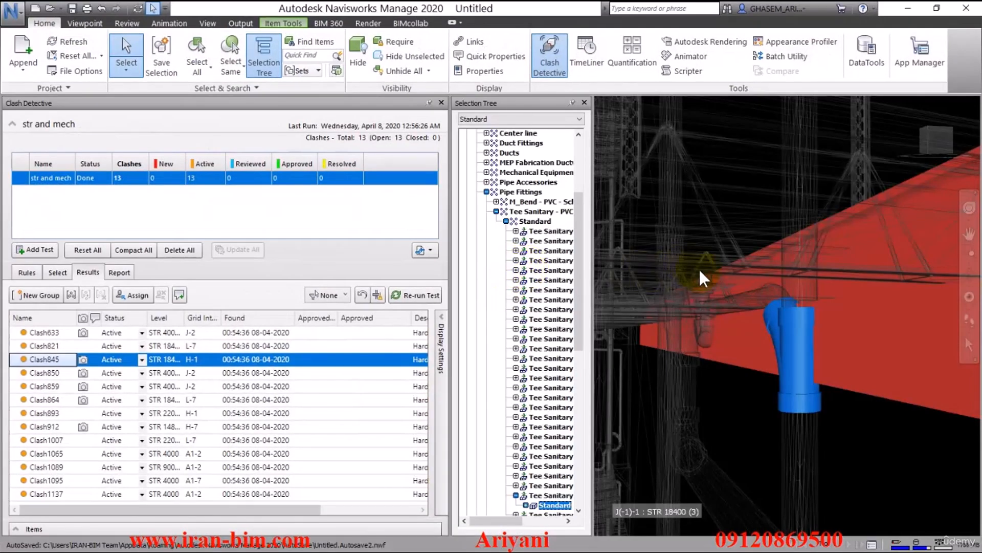
Step: Add a new clash test in Clash Detective
scroll(701, 276, down, 2)
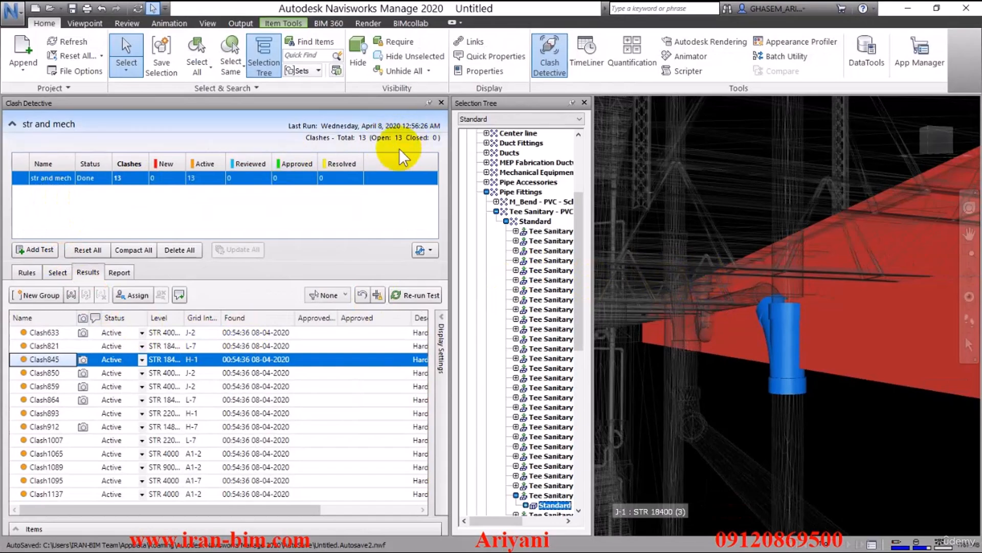
click(57, 272)
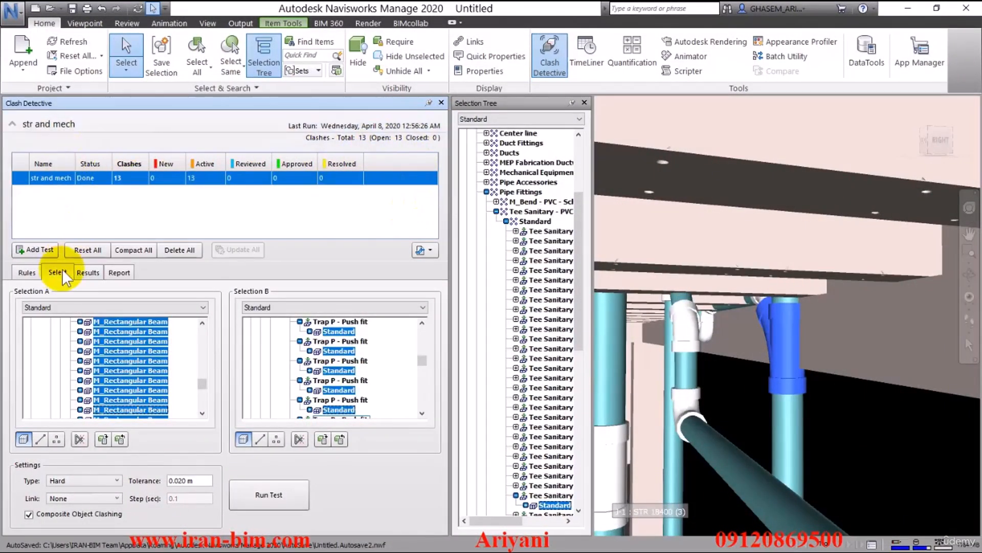
click(37, 250)
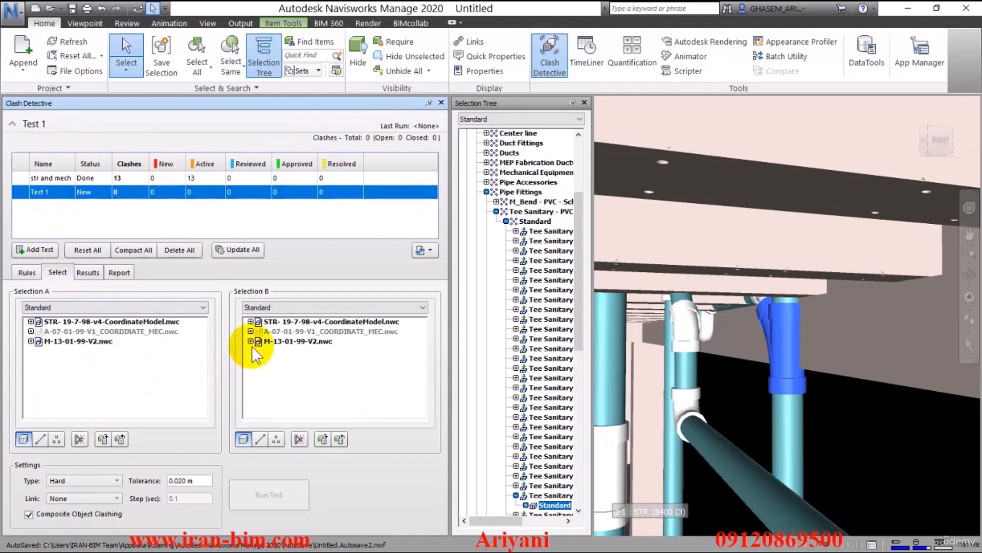
Step: Select a blue pipe in the view and extend the selection to all pipes of the same type
click(798, 437)
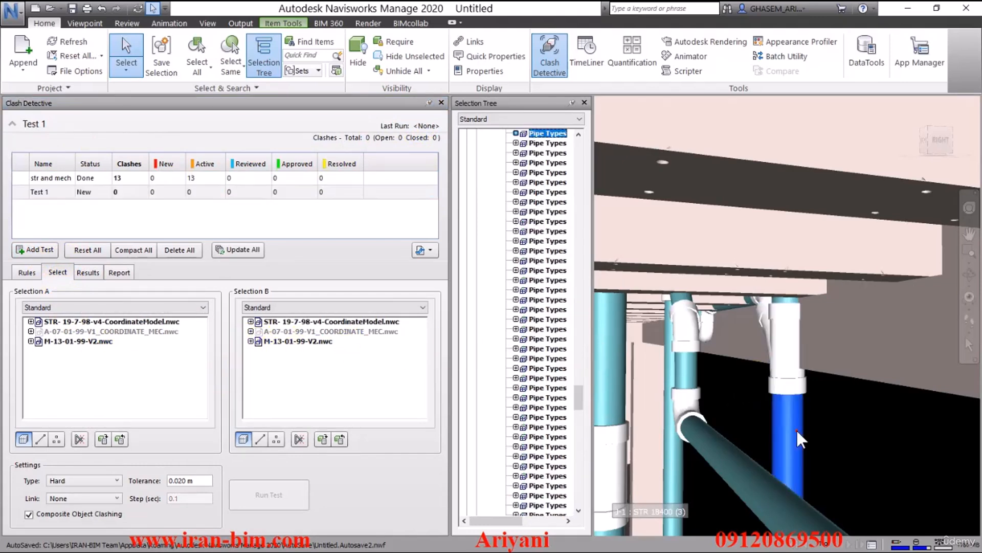
click(788, 388)
click(783, 422)
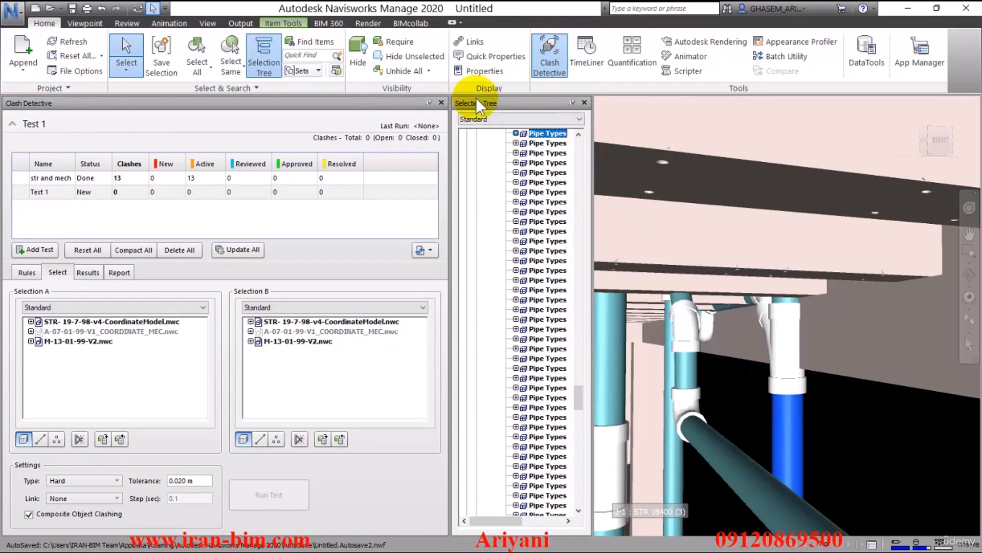
click(199, 69)
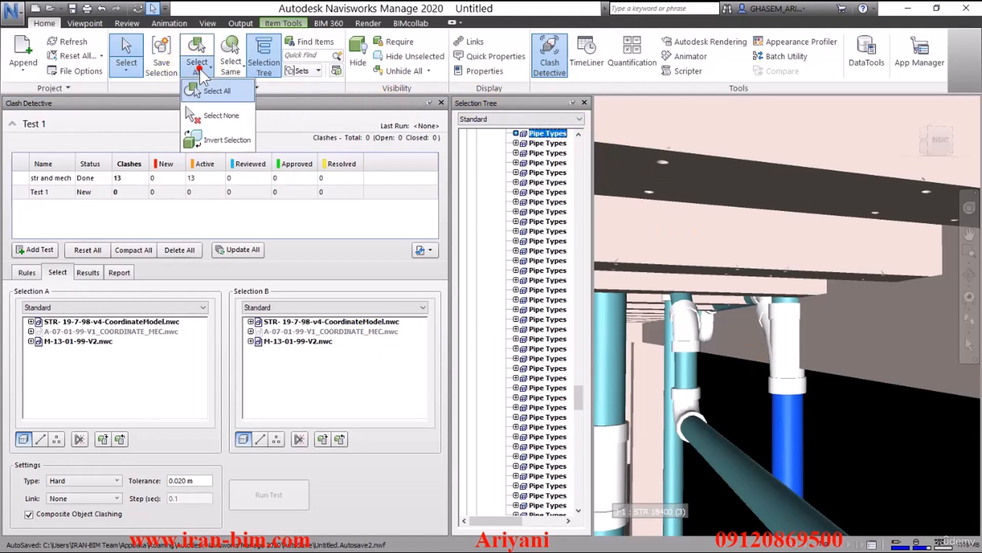
click(230, 66)
click(246, 119)
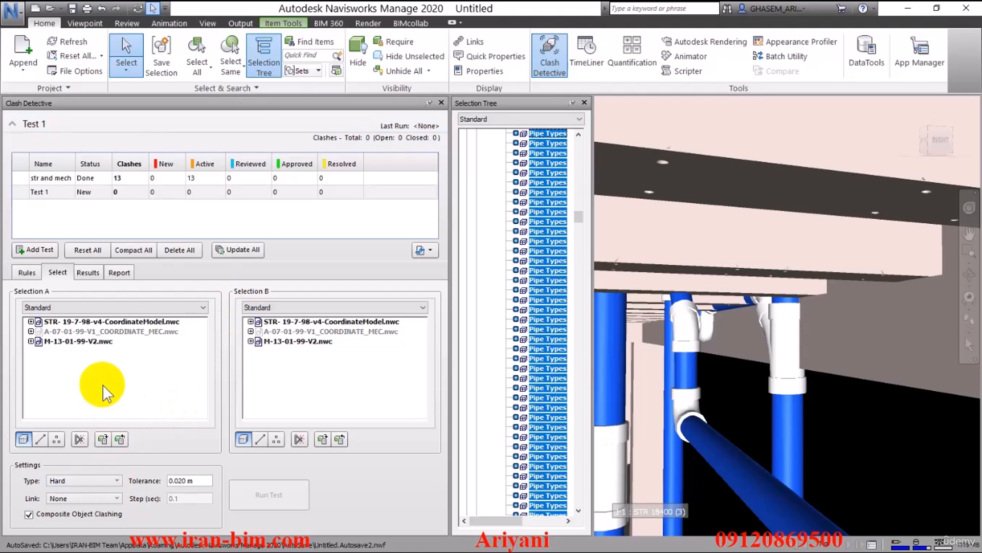
Step: Use the pipe selection as both Selection A and Selection B and run the new clash test
click(103, 439)
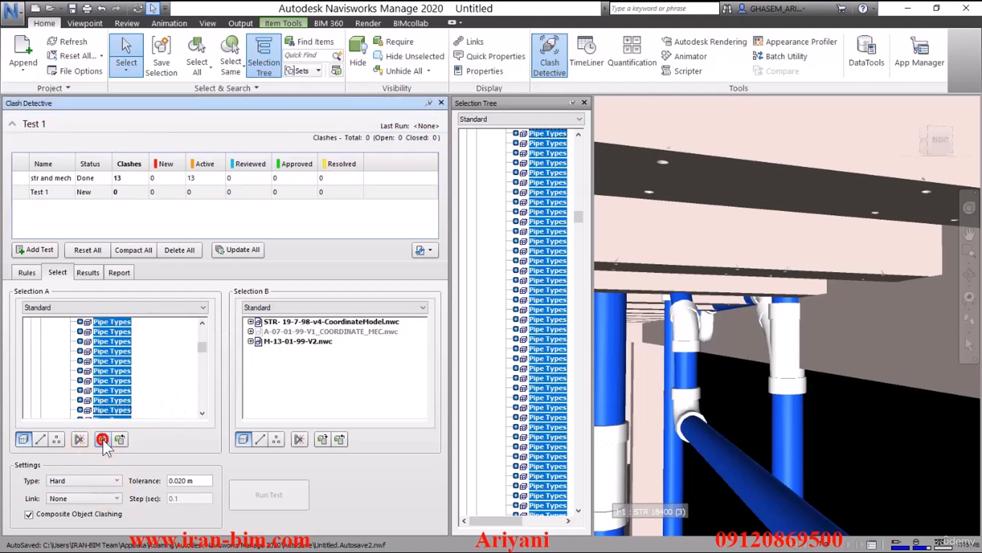
click(322, 439)
click(266, 495)
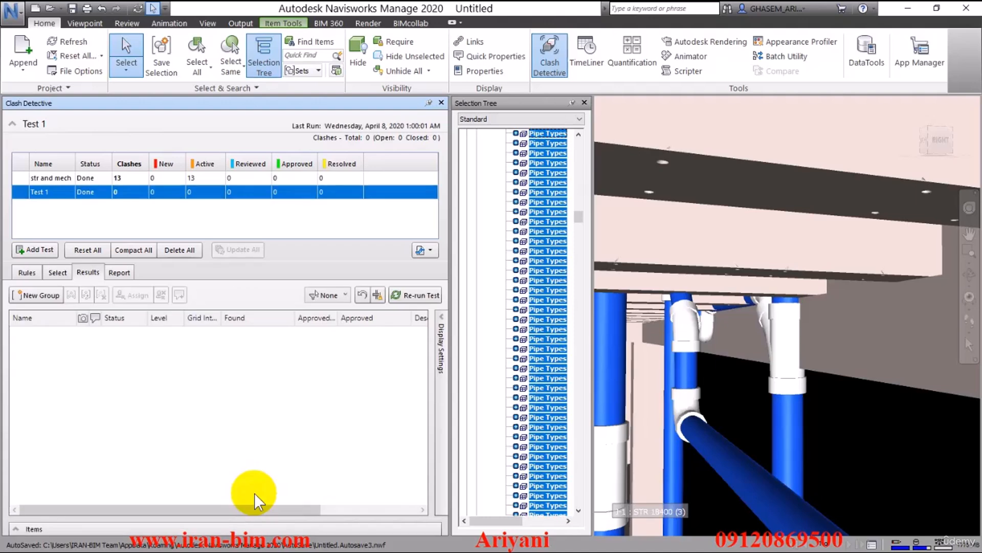